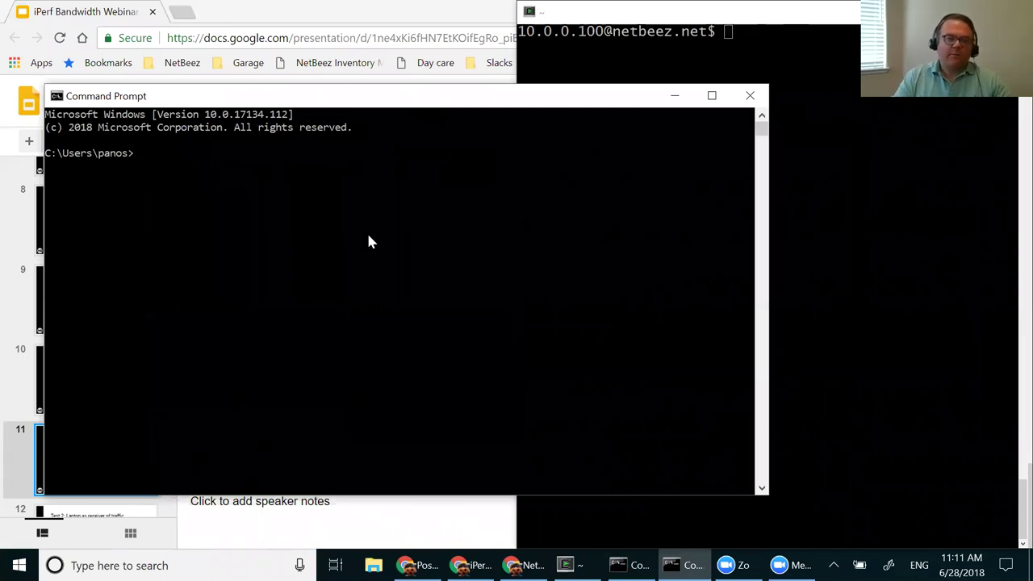
Launch JPerf by running jperf.bat from the jperf-2.0.2 folder inside Documents.
{"action": "type", "text": "cd Documents"}
{"action": "key", "text": "Return"}
{"action": "type", "text": "cd jperf-2.0.2"}
{"action": "key", "text": "Return"}
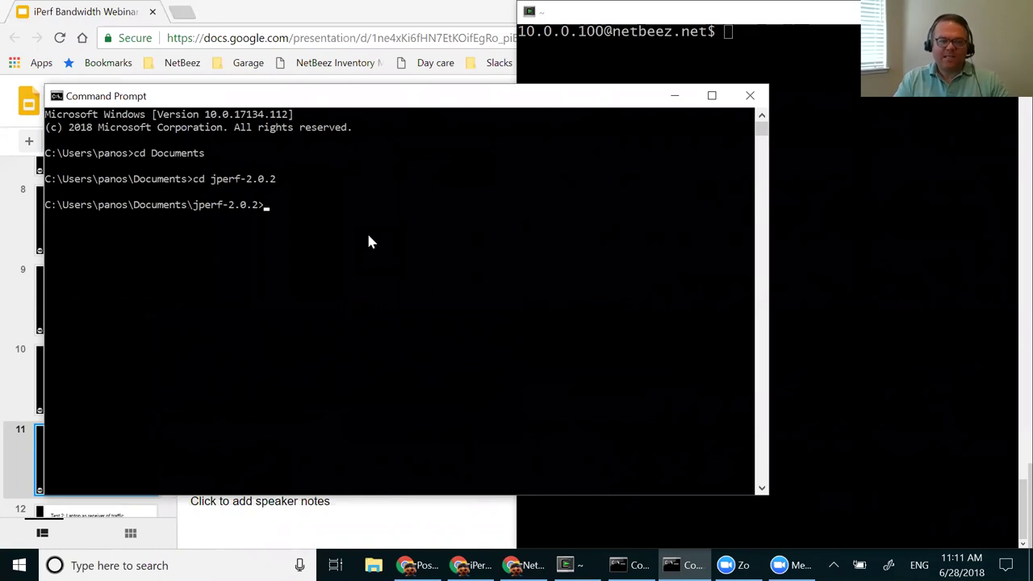
{"action": "type", "text": "jperf.bat"}
{"action": "key", "text": "Return"}
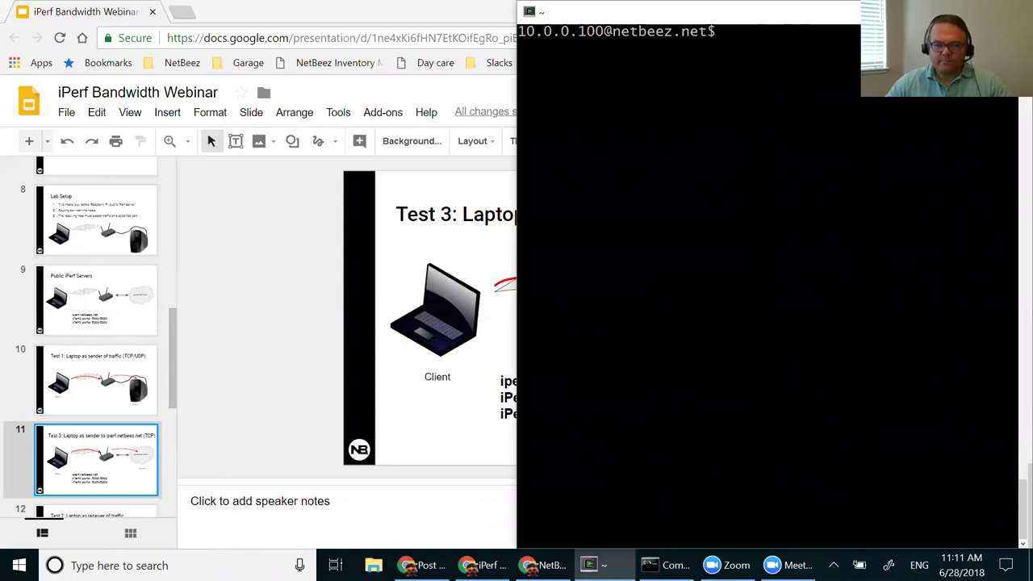
Arrange the JPerf window and the remote netbeez.net terminal side by side.
{"action": "left_click", "coordinate": [349, 92]}
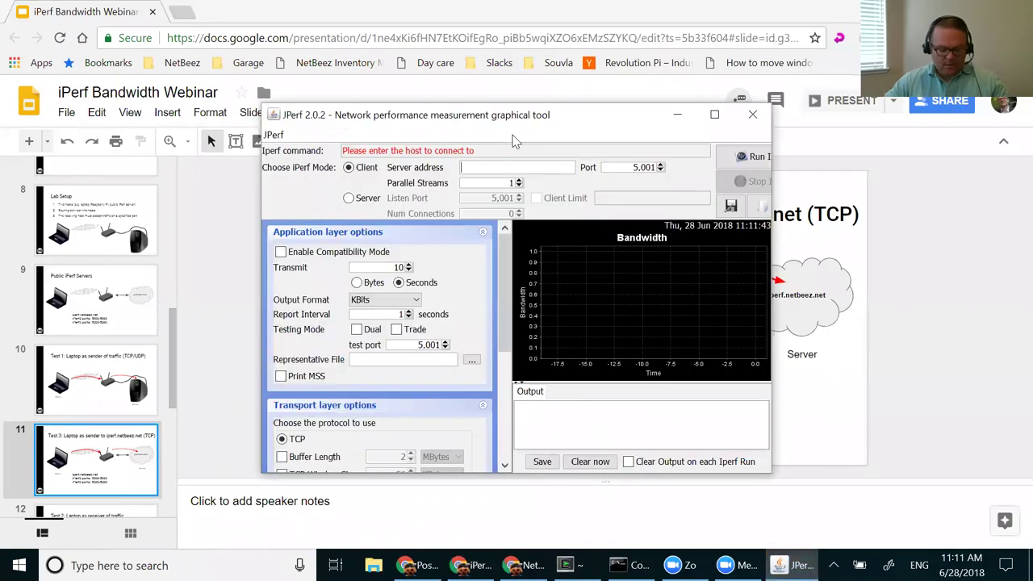
{"action": "left_click_drag", "start_coordinate": [530, 145], "coordinate": [1, 145]}
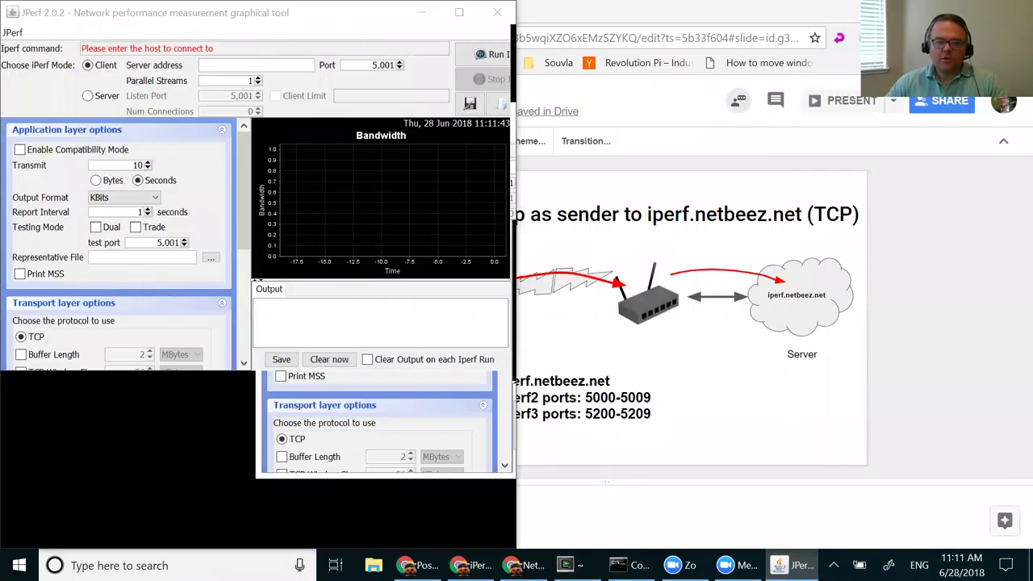
{"action": "left_click", "coordinate": [645, 242]}
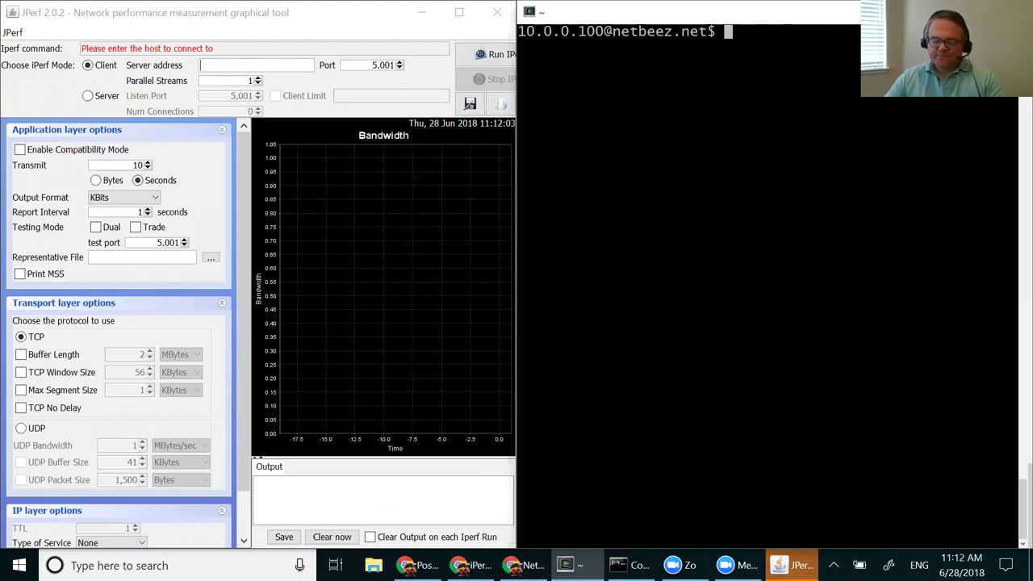
{"action": "type", "text": "apt-"}
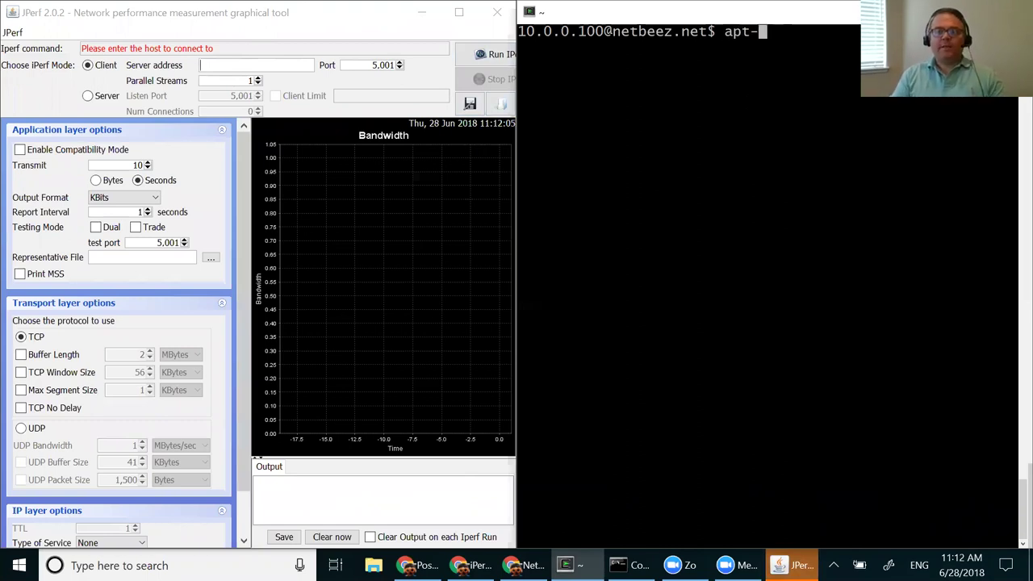
{"action": "type", "text": "get instal"}
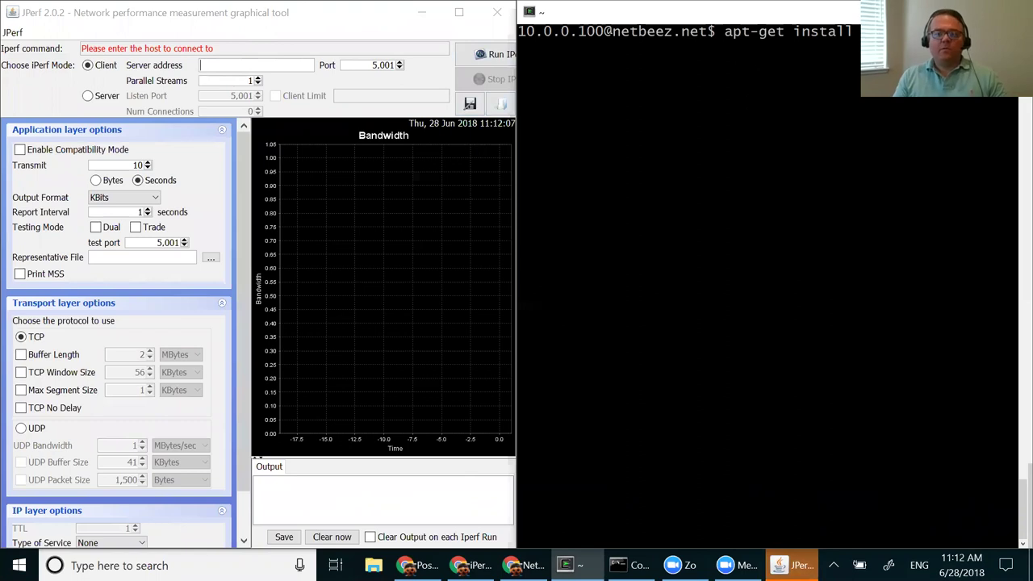
{"action": "type", "text": "l"}
{"action": "key", "text": "ctrl+a"}
{"action": "key", "text": "ctrl+k"}
Start an iperf TCP server with one-second reports in the terminal by running iperf -s -i 1.
{"action": "type", "text": "iperf"}
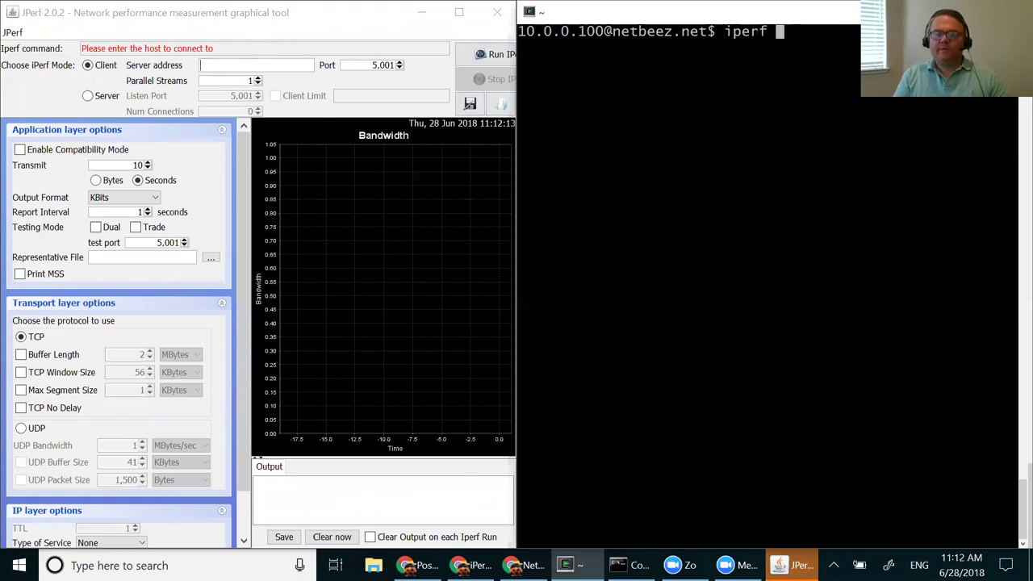
{"action": "type", "text": " -s"}
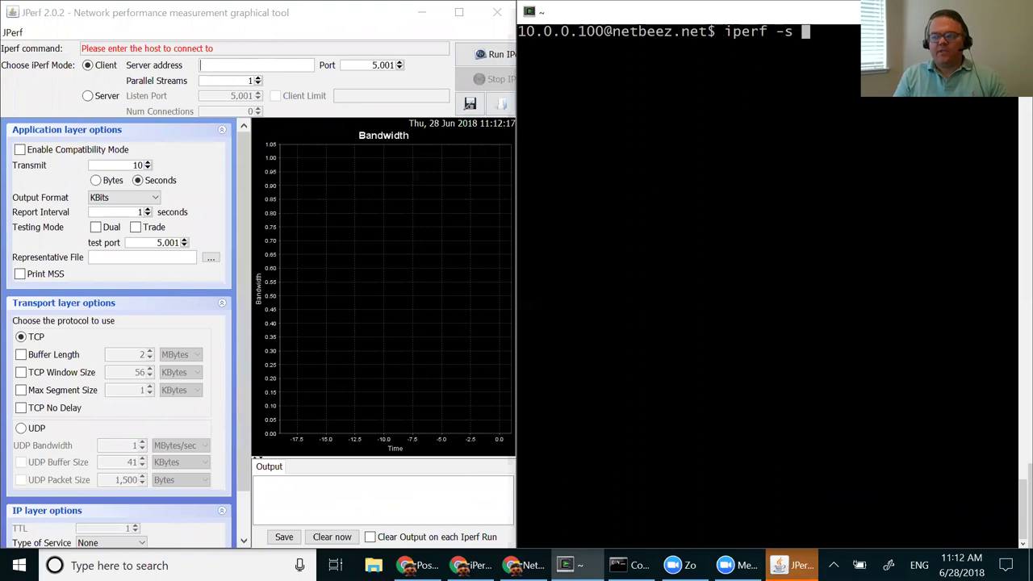
{"action": "type", "text": " -i 1"}
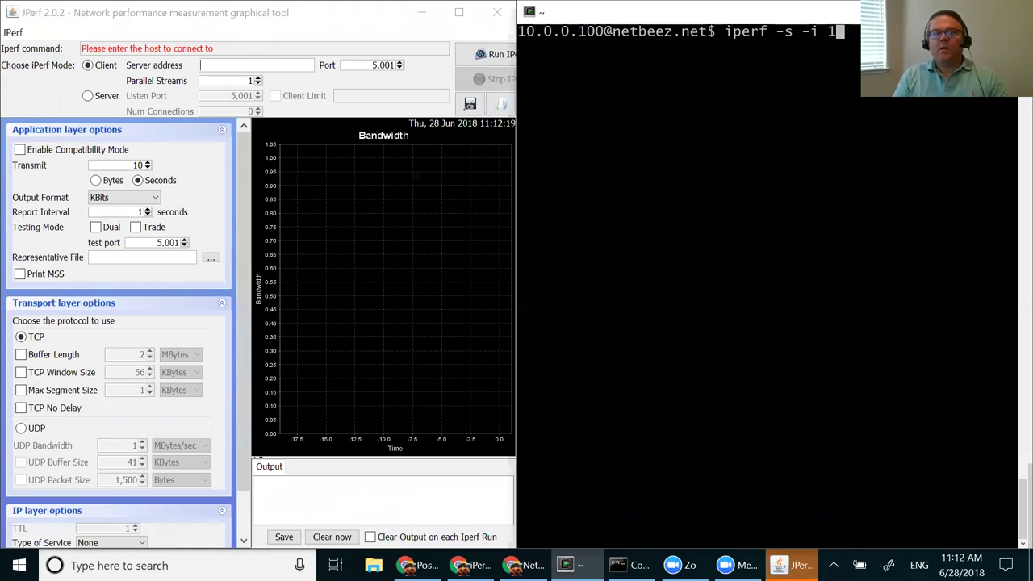
{"action": "key", "text": "Return"}
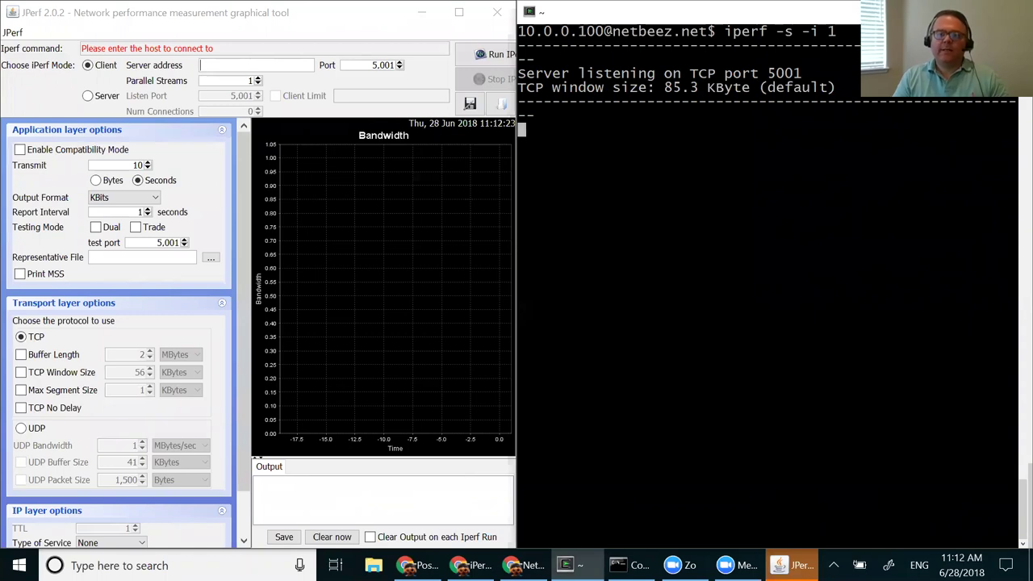
Reduce the terminal's text size and highlight the TCP port the server listens on.
{"action": "key", "text": "ctrl+minus"}
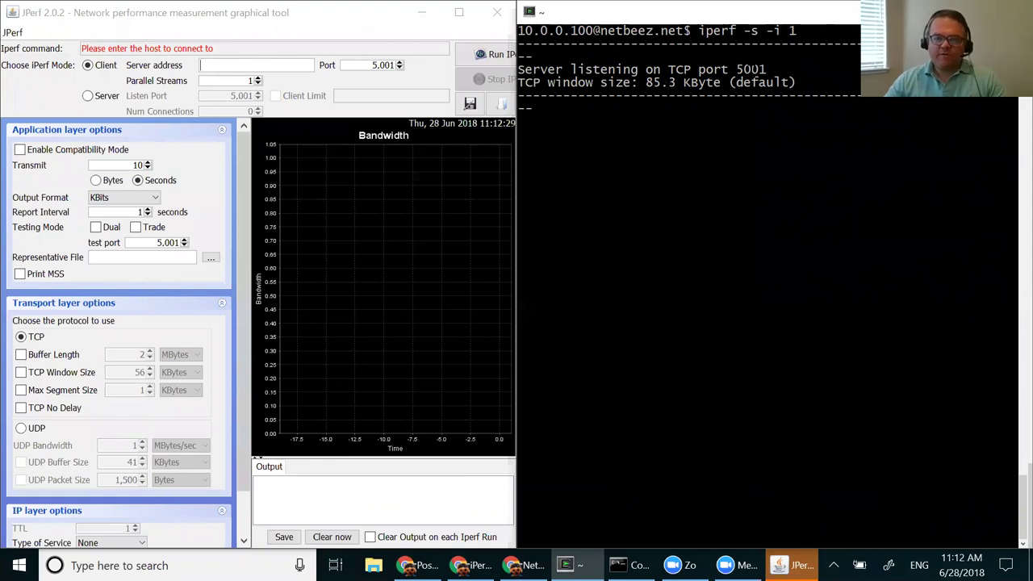
{"action": "left_click_drag", "start_coordinate": [737, 70], "coordinate": [765, 70]}
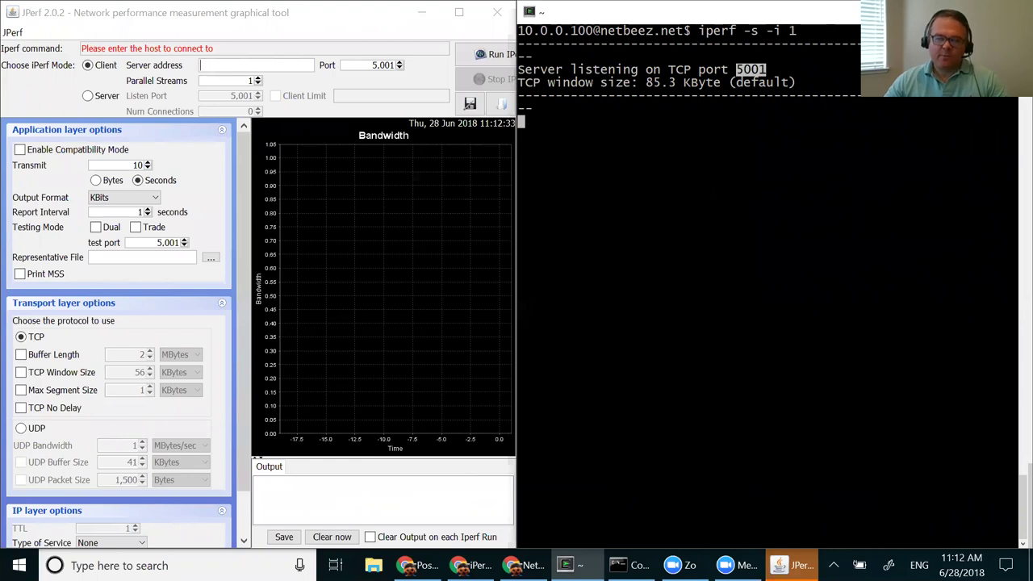
{"action": "key", "text": "ctrl+c"}
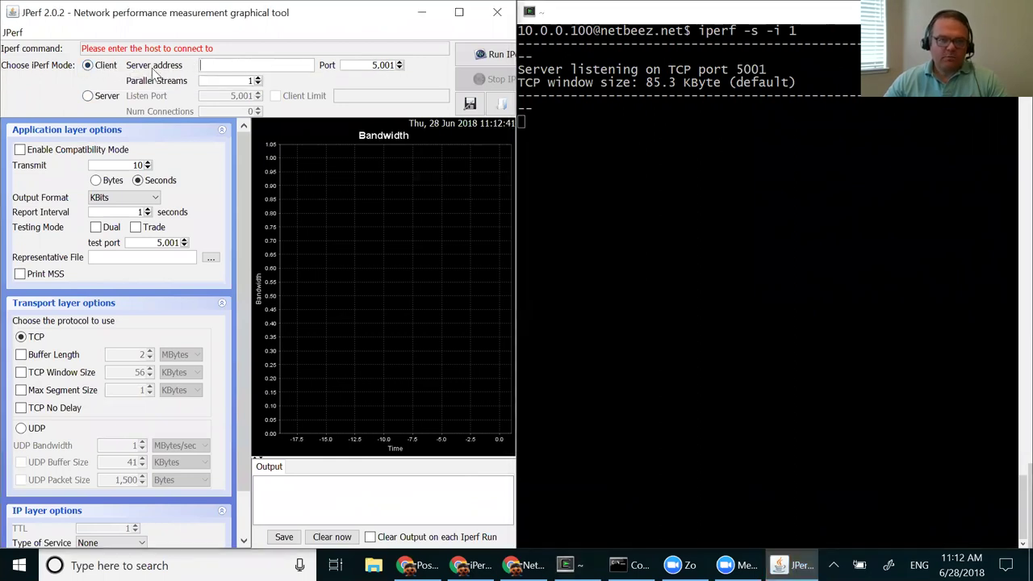
Configure the JPerf client for a TCP test to server address 10.0.0.100 with the output format in MBits.
{"action": "left_click", "coordinate": [234, 64]}
{"action": "type", "text": "10.0.0.100"}
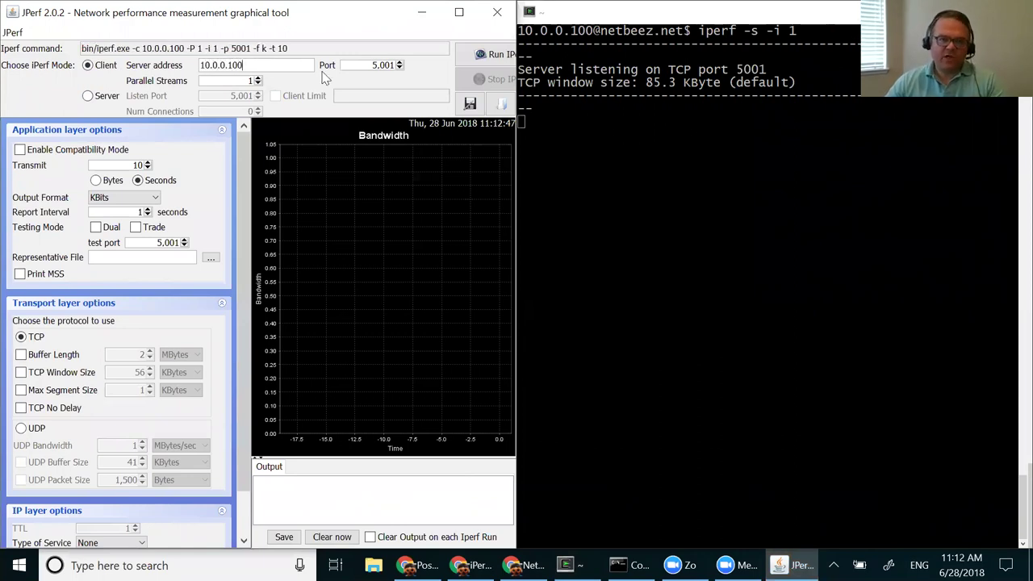
{"action": "double_click", "coordinate": [383, 65]}
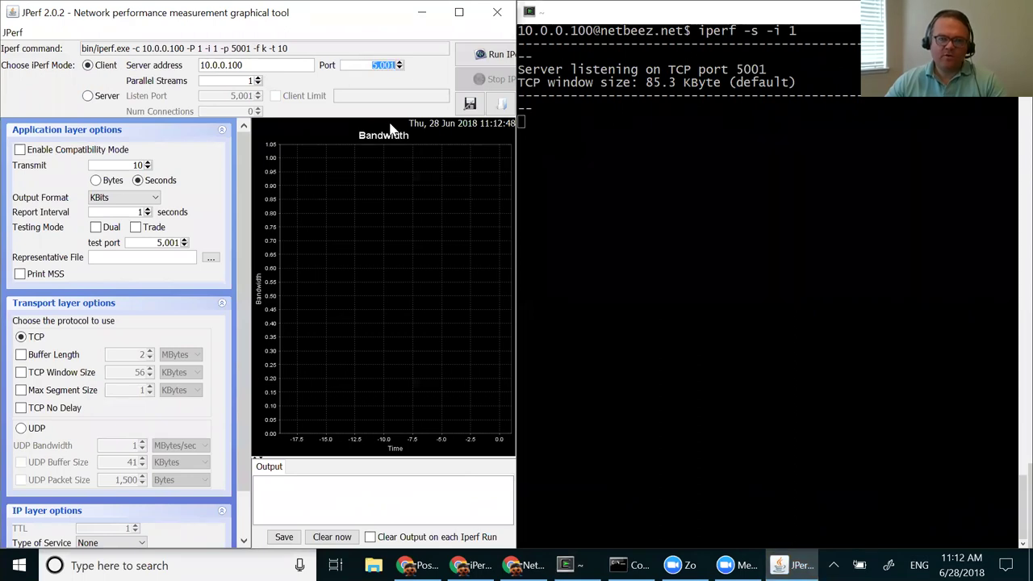
{"action": "left_click", "coordinate": [21, 337]}
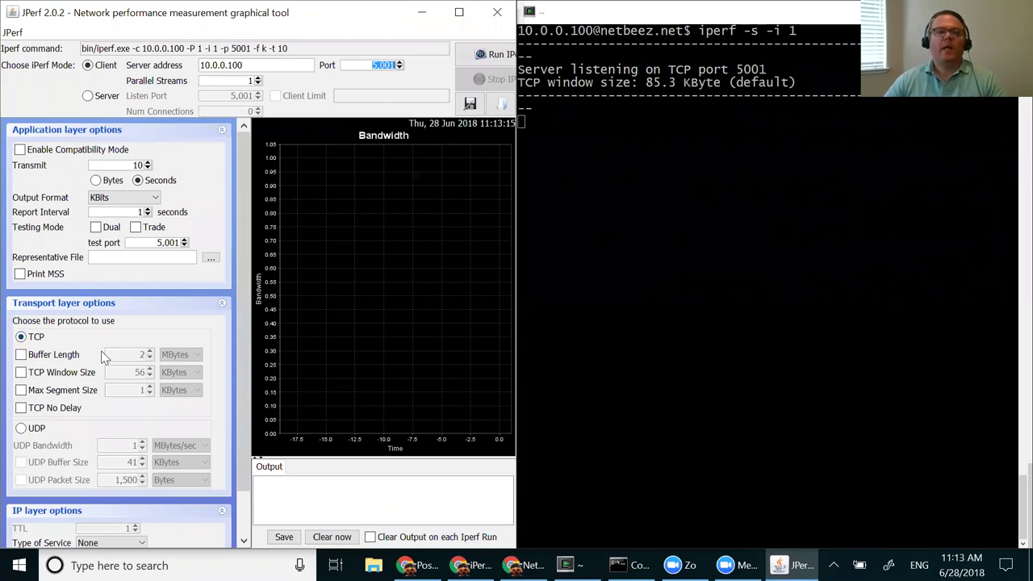
{"action": "left_click", "coordinate": [153, 199]}
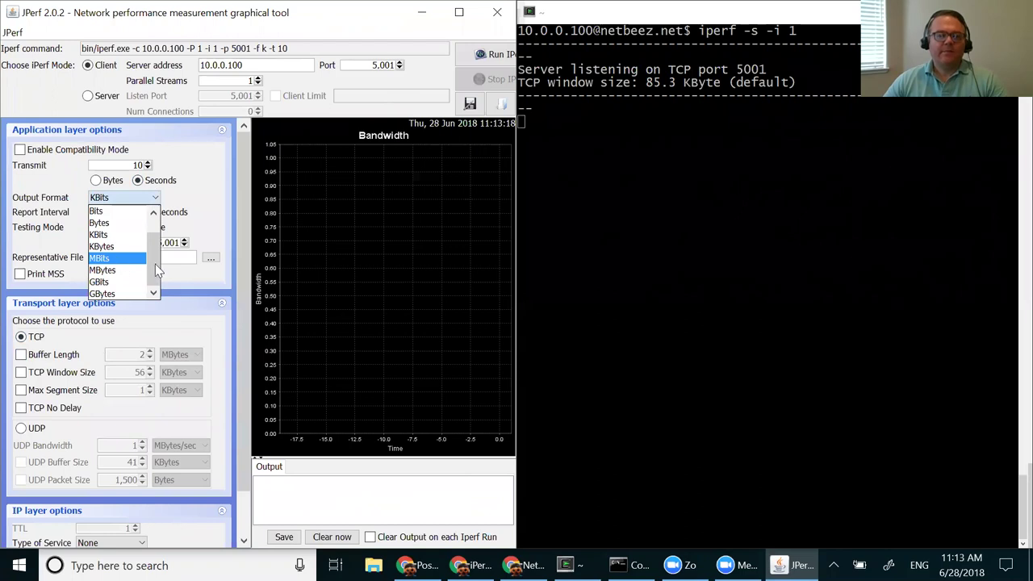
{"action": "left_click", "coordinate": [121, 259]}
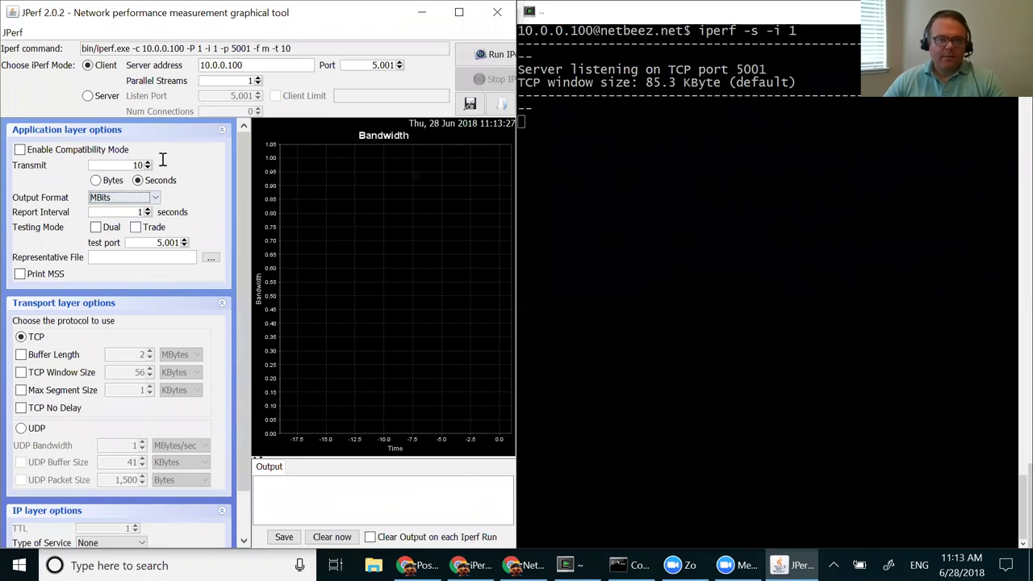
Highlight the generated iperf command, try iperf.netbeez.net as the server address, and restore the address to 10.0.0.100.
{"action": "left_click_drag", "start_coordinate": [292, 50], "coordinate": [99, 51]}
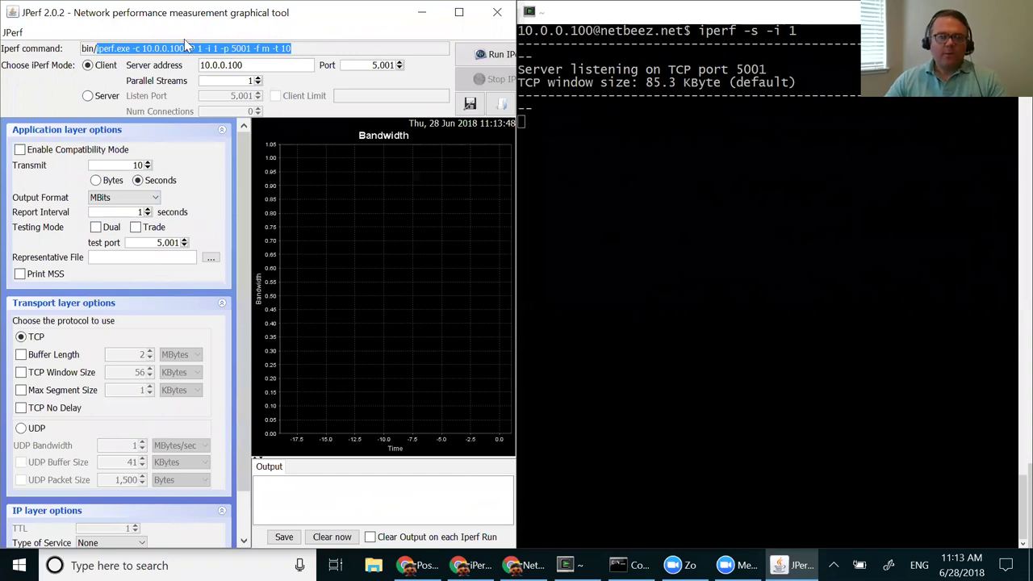
{"action": "left_click", "coordinate": [260, 66]}
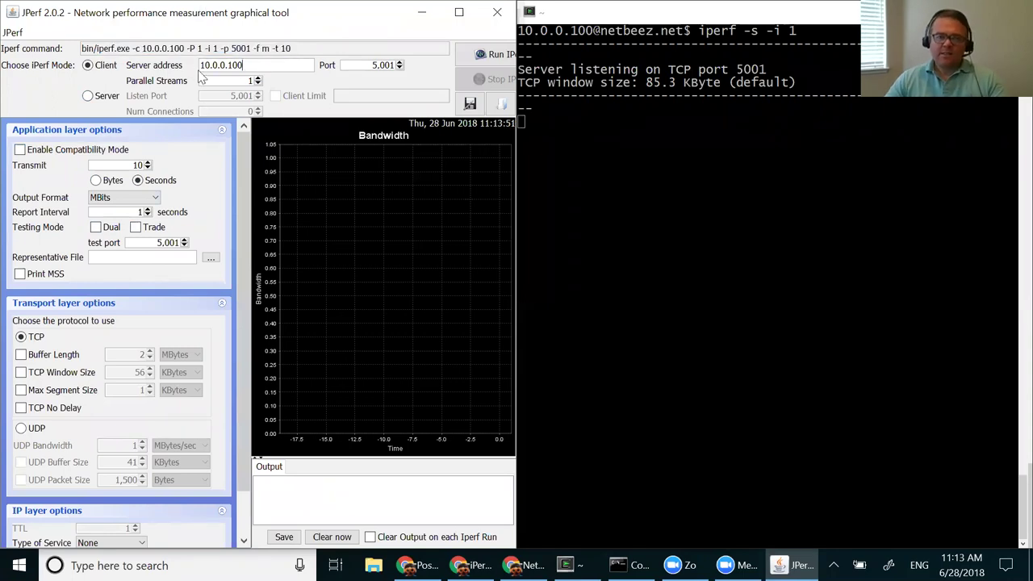
{"action": "left_click_drag", "start_coordinate": [253, 66], "coordinate": [192, 69]}
{"action": "left_click", "coordinate": [221, 65]}
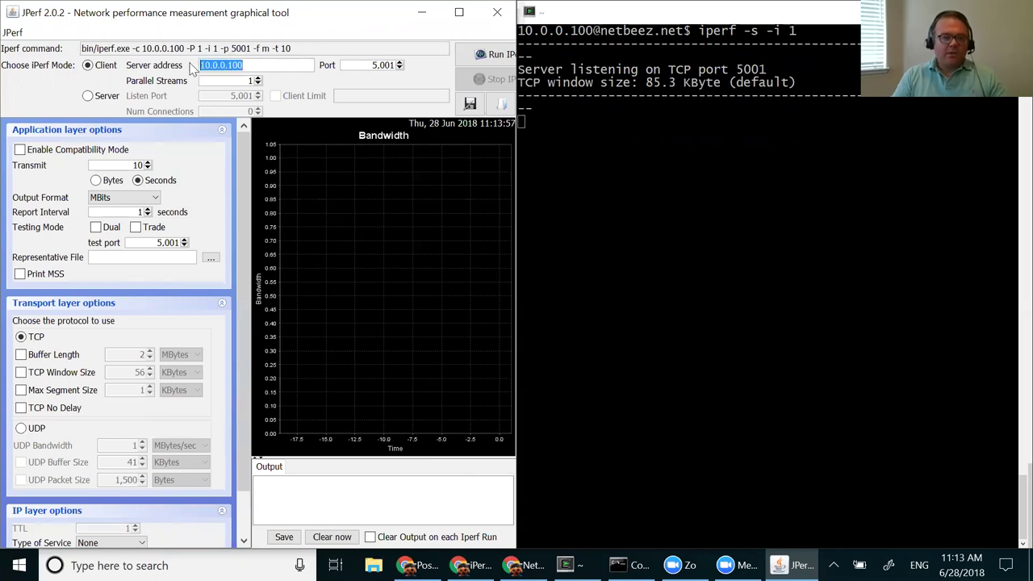
{"action": "type", "text": "ip"}
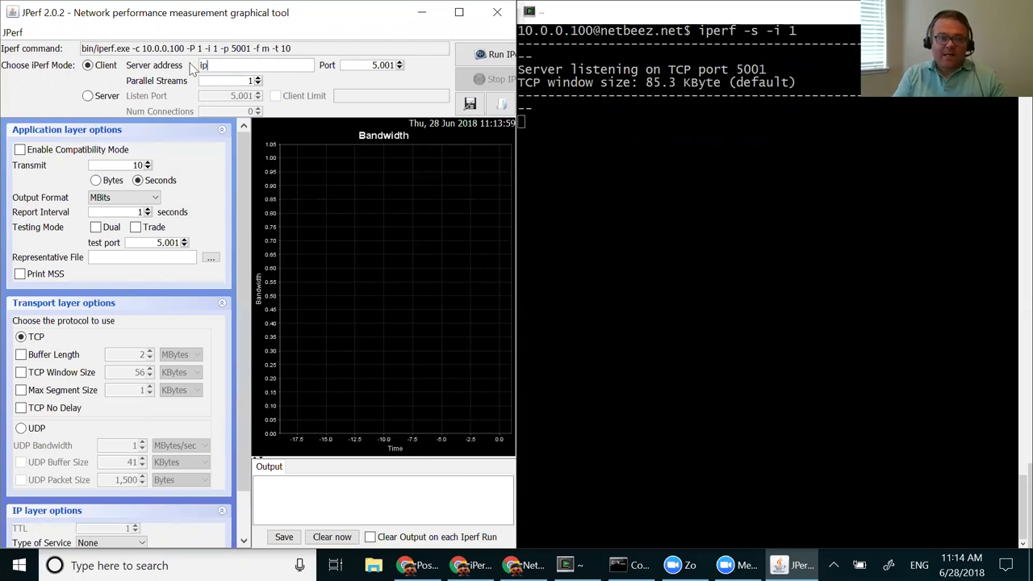
{"action": "type", "text": "erf.netbeez.net"}
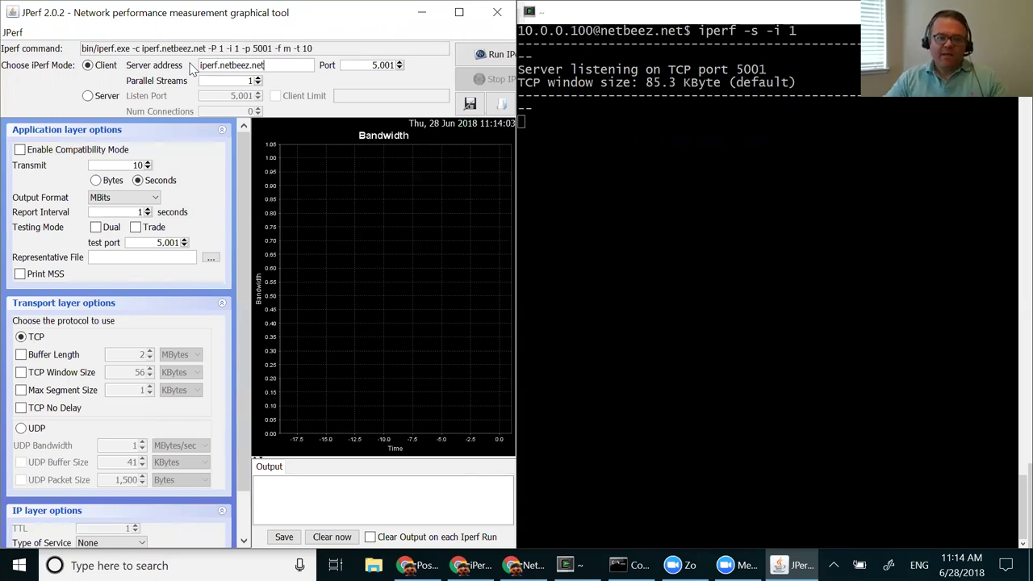
{"action": "key", "text": "ctrl+a"}
{"action": "type", "text": "10.0.0.100"}
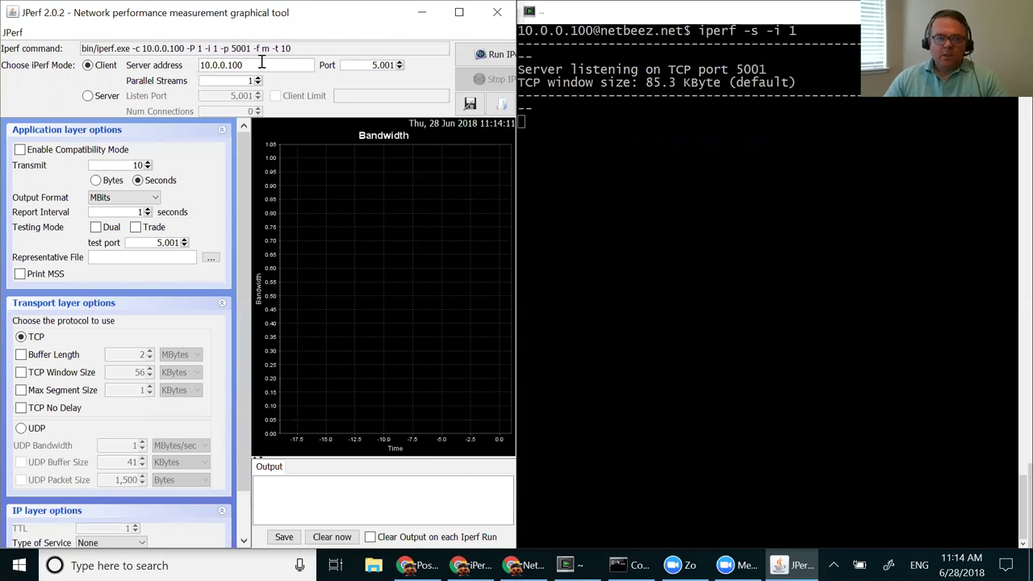
Run the TCP bandwidth test from JPerf and stop the terminal's iperf server once the test completes.
{"action": "left_click", "coordinate": [496, 55]}
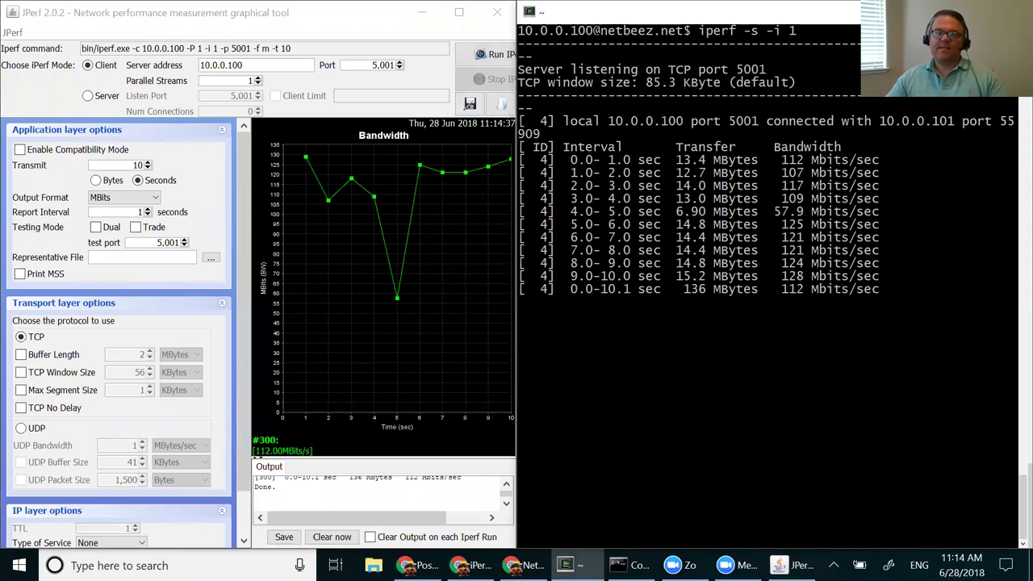
{"action": "key", "text": "ctrl+c"}
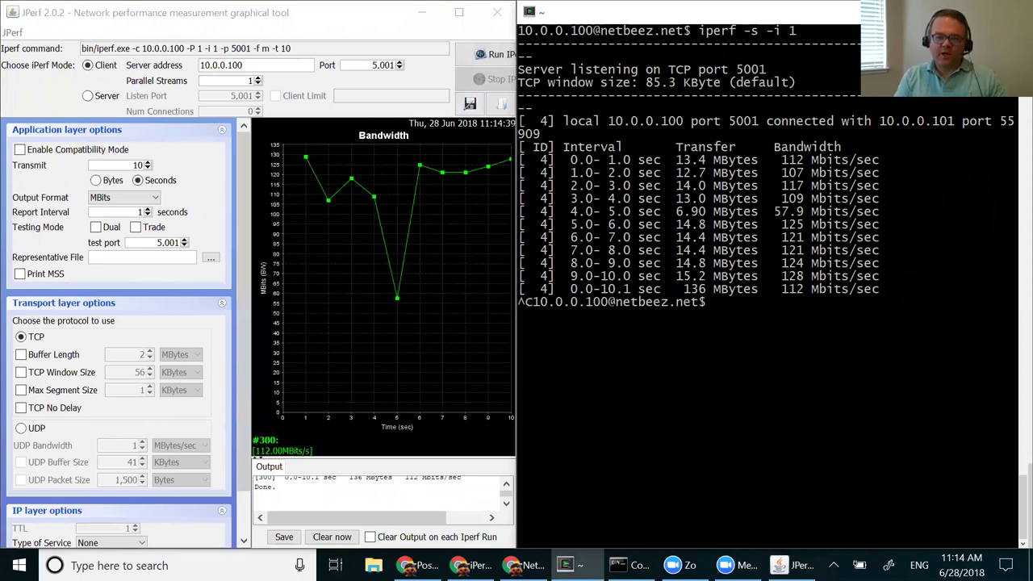
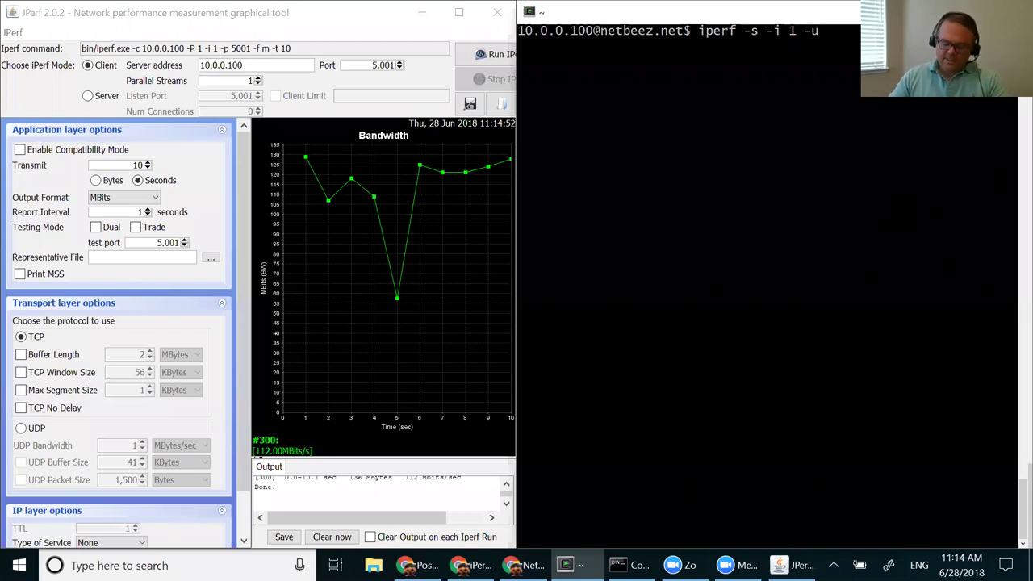
Start the iperf server in UDP mode with iperf -s -i 1 -u and highlight its listening line.
{"action": "key", "text": "Return"}
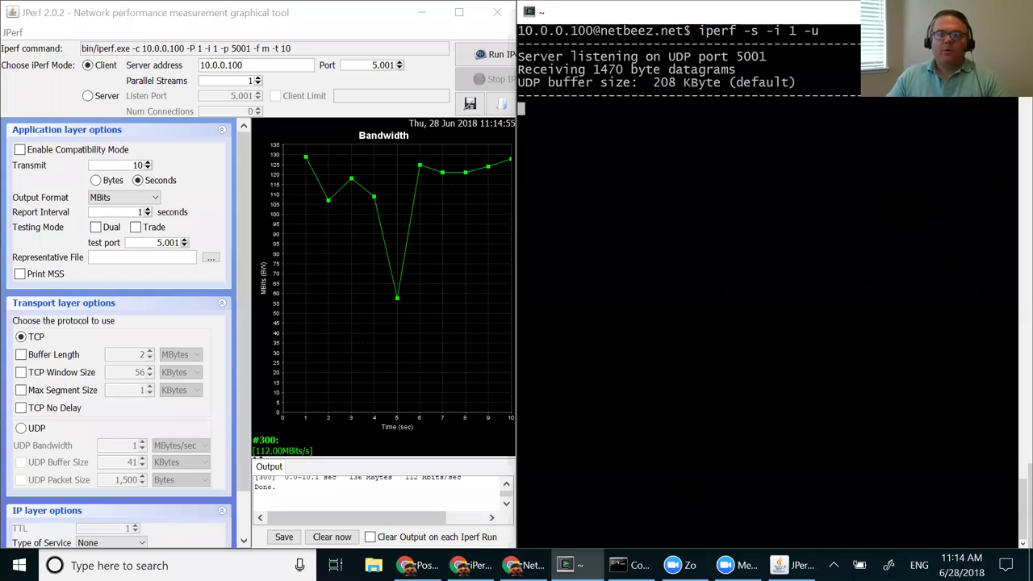
{"action": "left_click_drag", "start_coordinate": [571, 57], "coordinate": [855, 57]}
{"action": "right_click", "coordinate": [855, 57]}
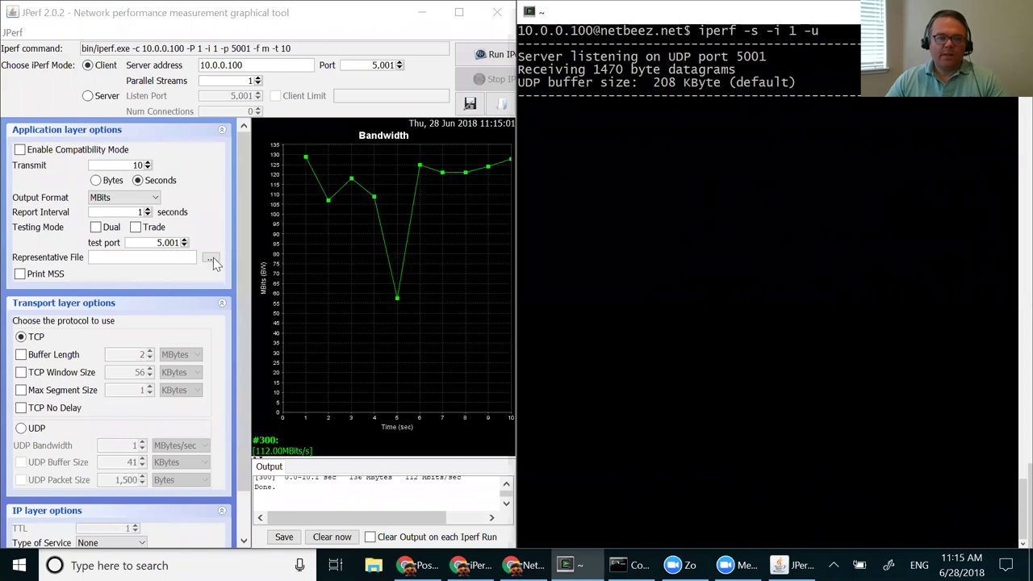
Switch the JPerf client to UDP, set the UDP bandwidth to 8 MBytes/sec, and run the test.
{"action": "left_click", "coordinate": [22, 429]}
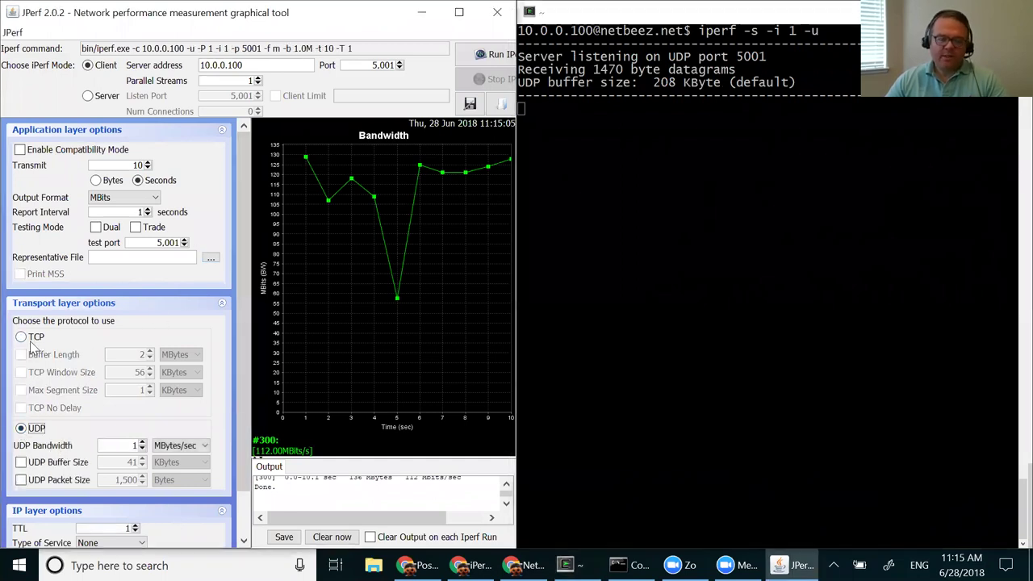
{"action": "scroll", "coordinate": [74, 388], "scroll_direction": "down", "scroll_amount": 1}
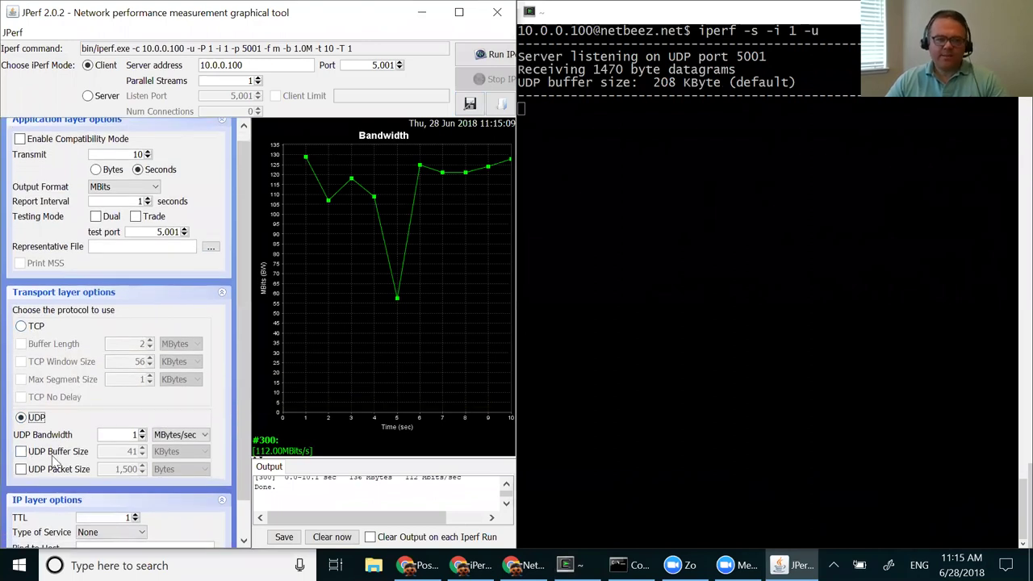
{"action": "double_click", "coordinate": [136, 434]}
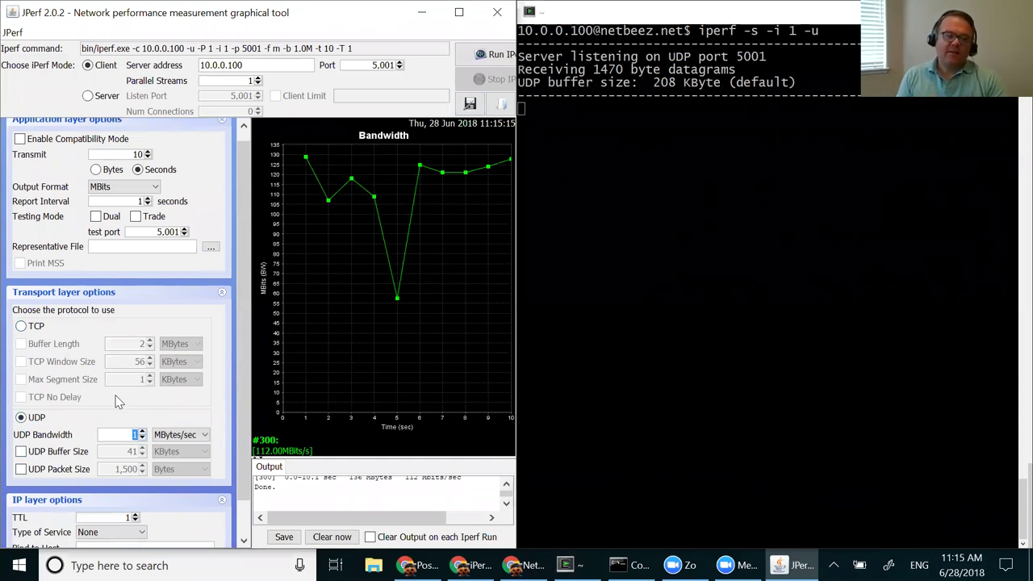
{"action": "type", "text": "8"}
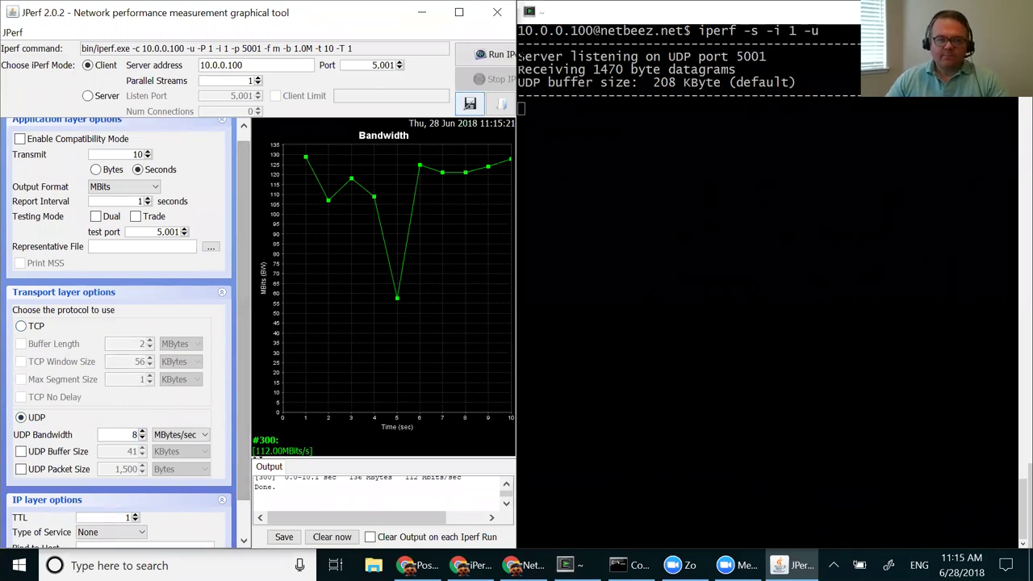
{"action": "left_click", "coordinate": [492, 58]}
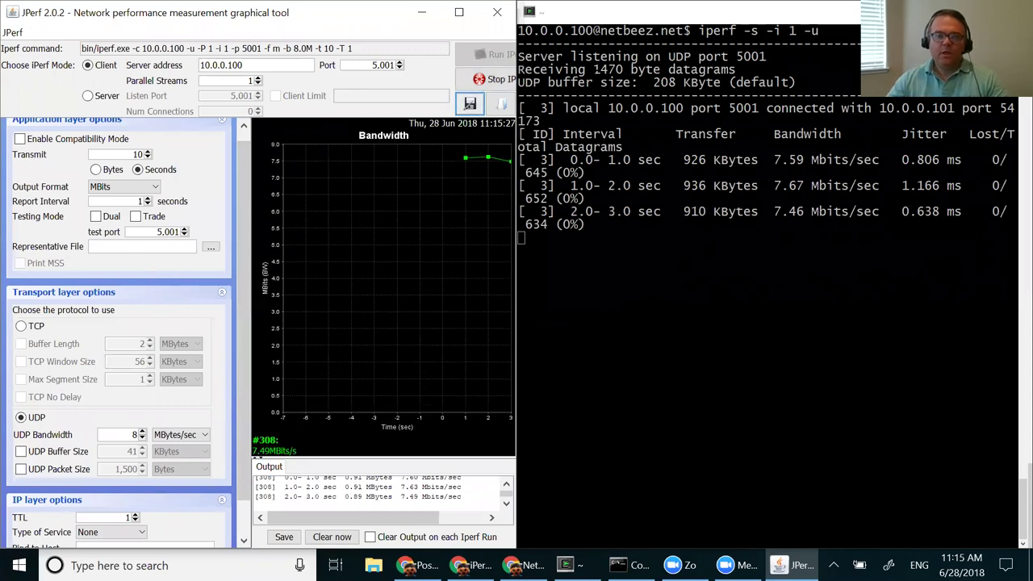
Highlight the average bandwidth, jitter and lost datagrams in the server's UDP summary line.
{"action": "key", "text": "alt+Tab"}
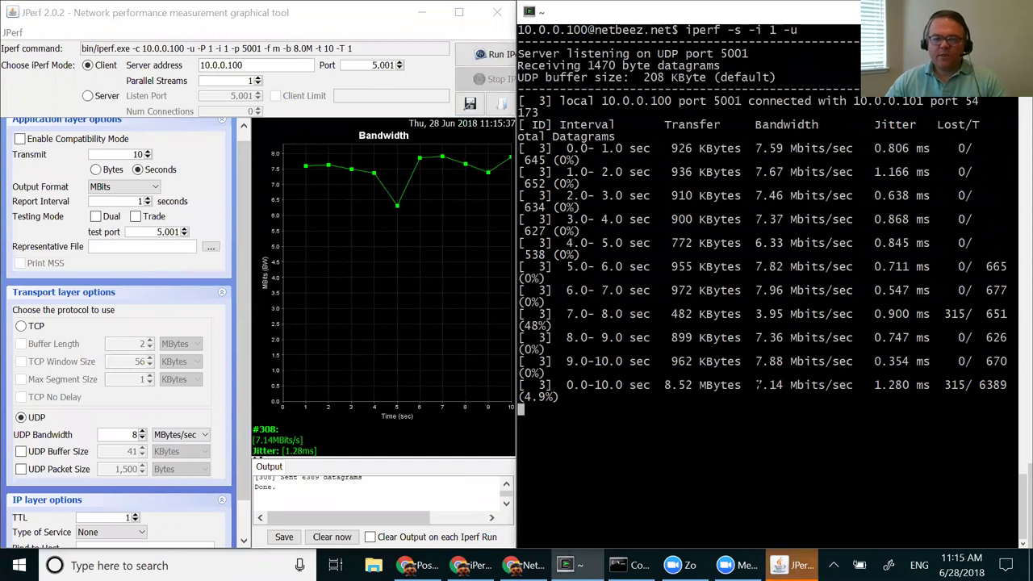
{"action": "left_click_drag", "start_coordinate": [757, 385], "coordinate": [790, 386]}
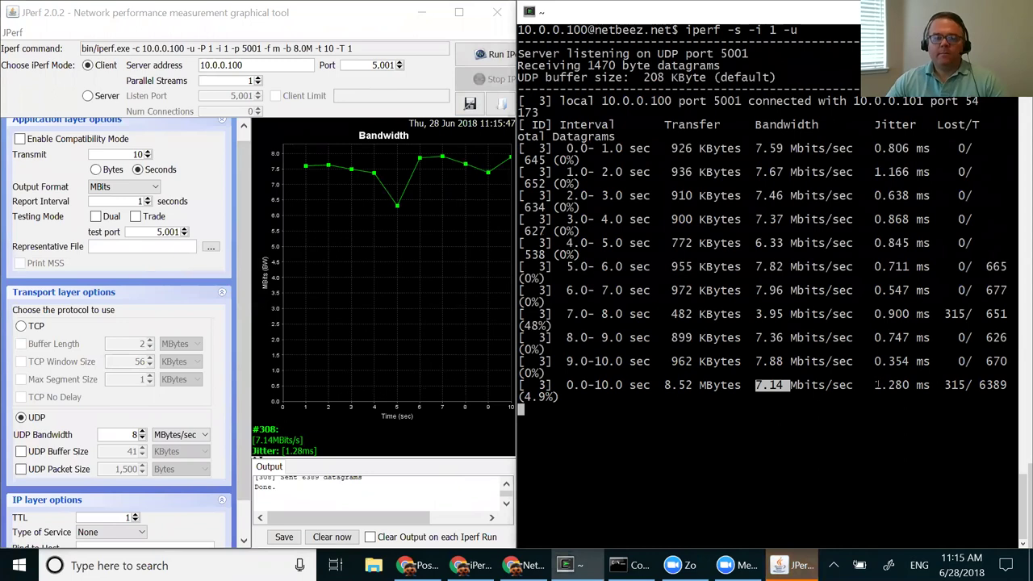
{"action": "left_click_drag", "start_coordinate": [875, 384], "coordinate": [910, 384]}
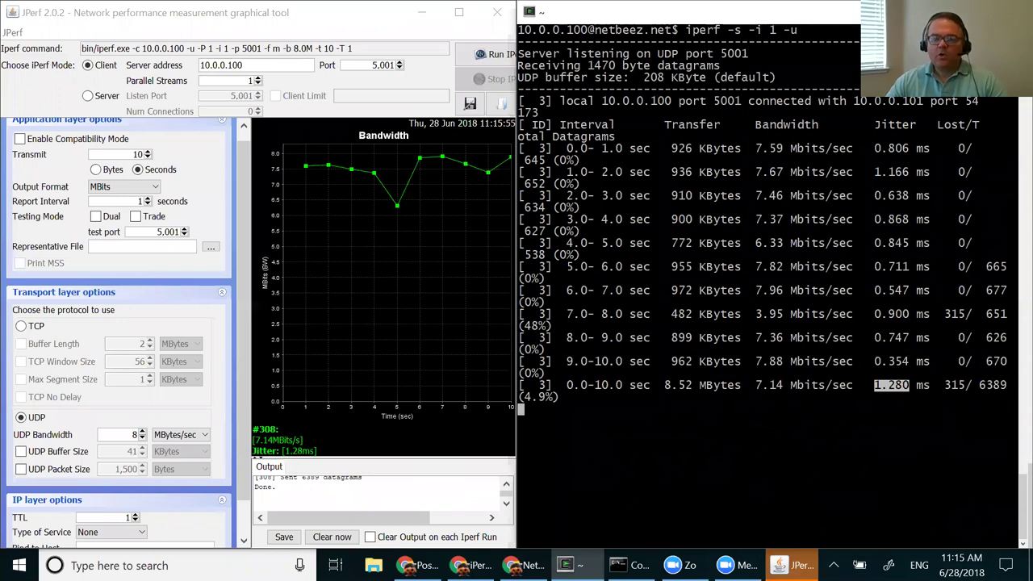
{"action": "left_click_drag", "start_coordinate": [946, 385], "coordinate": [1007, 386]}
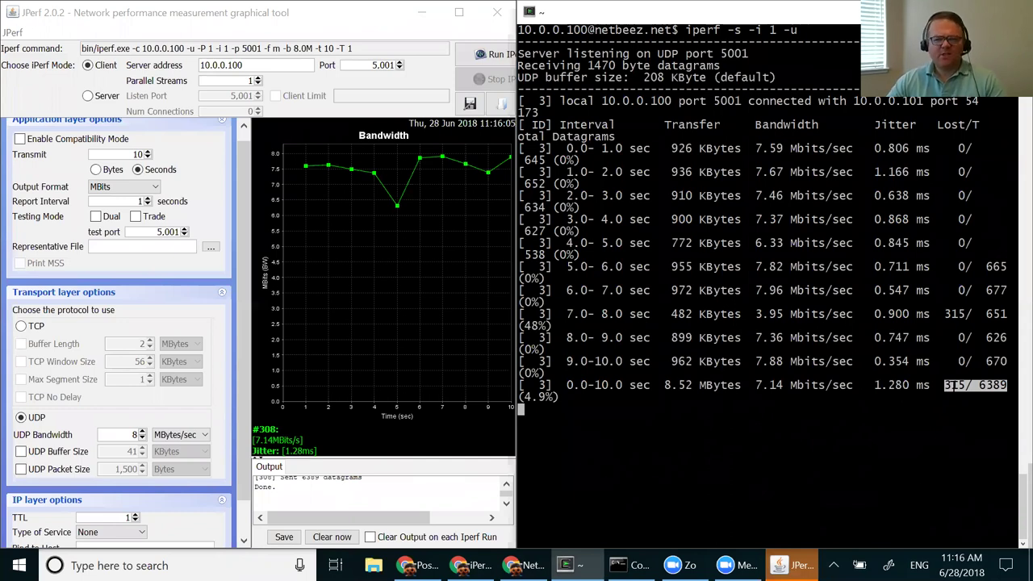
{"action": "key", "text": "Escape"}
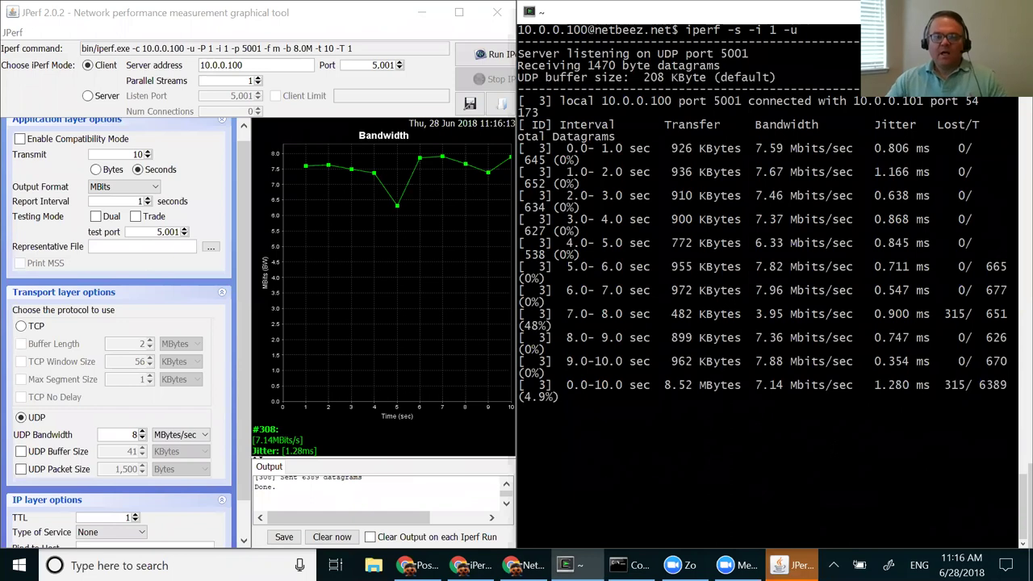
Stop the UDP iperf server and clear the terminal.
{"action": "key", "text": "ctrl+c"}
{"action": "type", "text": "clear"}
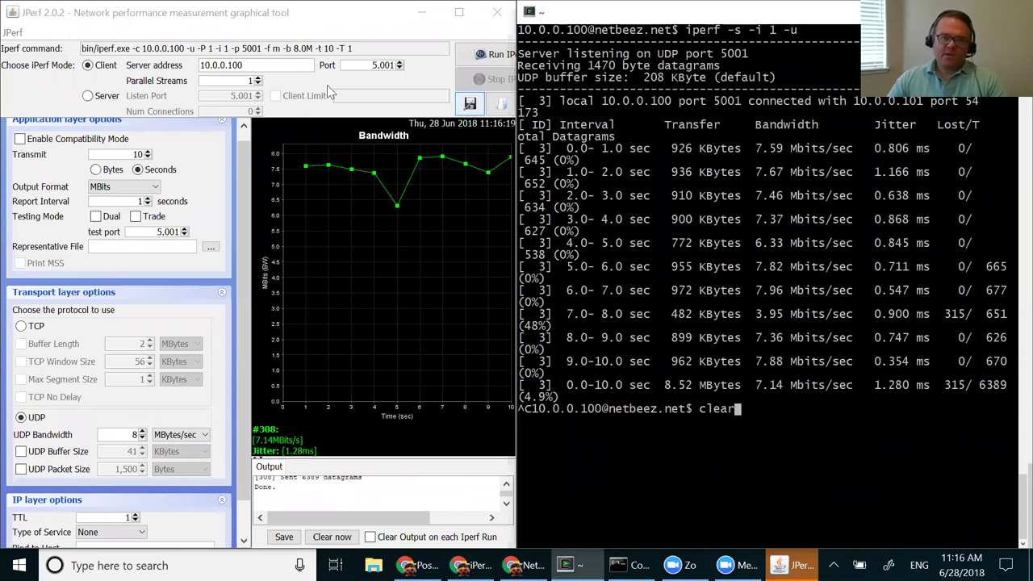
{"action": "left_click", "coordinate": [179, 71]}
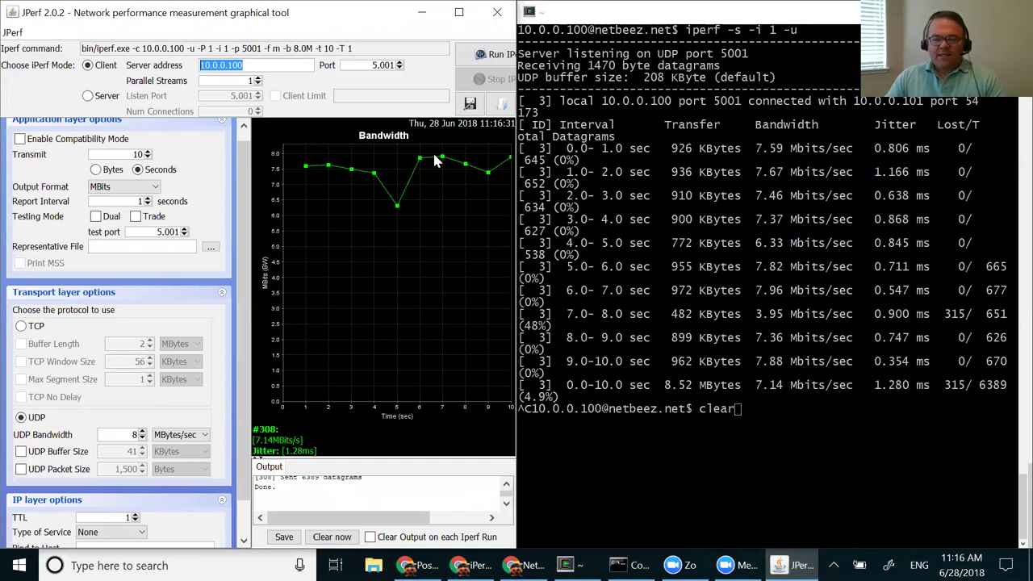
{"action": "left_click", "coordinate": [766, 282]}
{"action": "key", "text": "Return"}
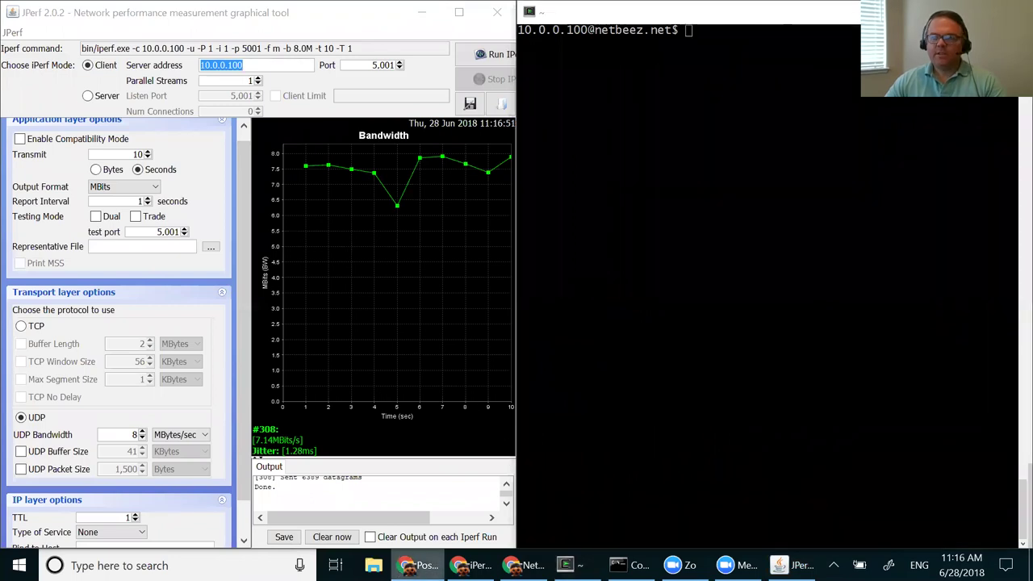
Switch to the iPerf Bandwidth Webinar slides in Chrome and show the slide for Test 2, laptop as receiver of traffic.
{"action": "left_click", "coordinate": [524, 565]}
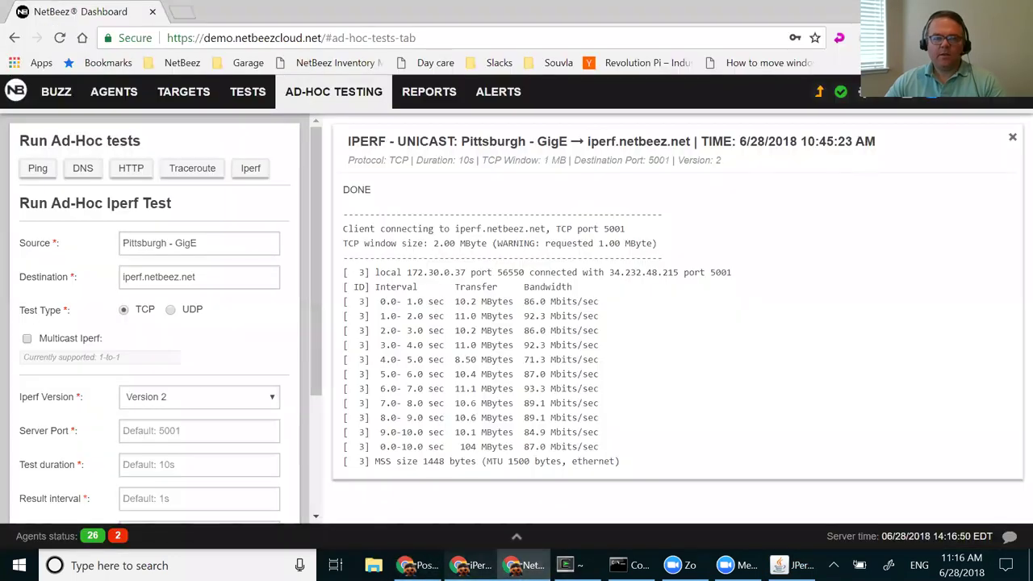
{"action": "left_click", "coordinate": [472, 565]}
{"action": "left_click", "coordinate": [849, 101]}
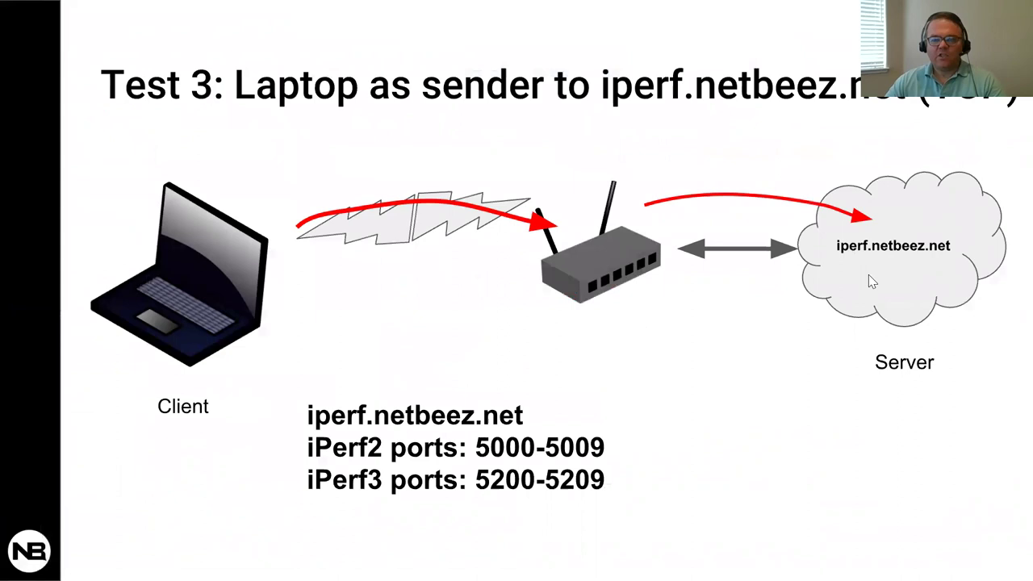
{"action": "key", "text": "Left"}
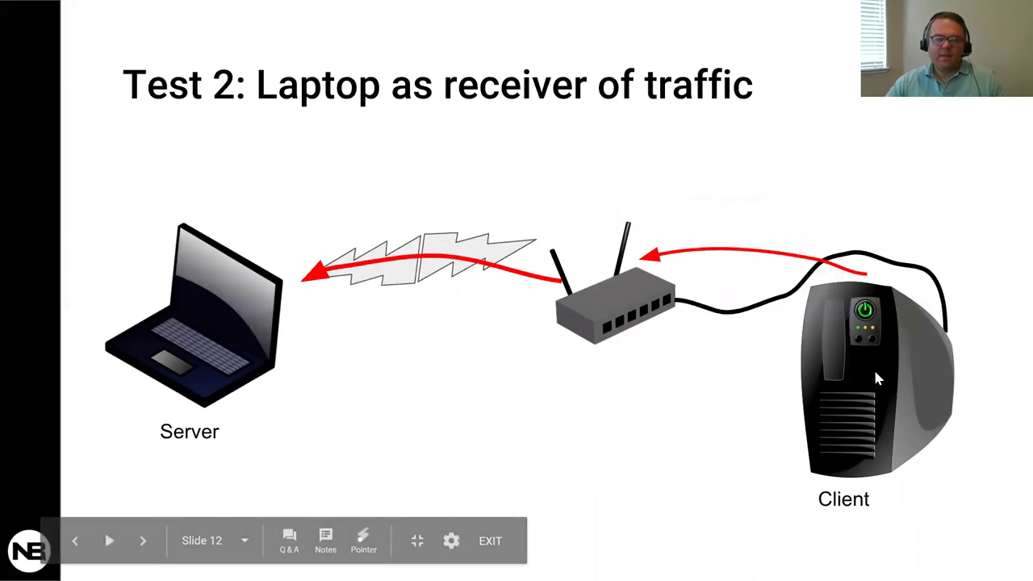
Switch from the slides back to the JPerf and terminal windows.
{"action": "key", "text": "alt+Tab"}
{"action": "key", "text": "alt+Tab"}
{"action": "key", "text": "alt+Tab"}
{"action": "key", "text": "alt+Tab"}
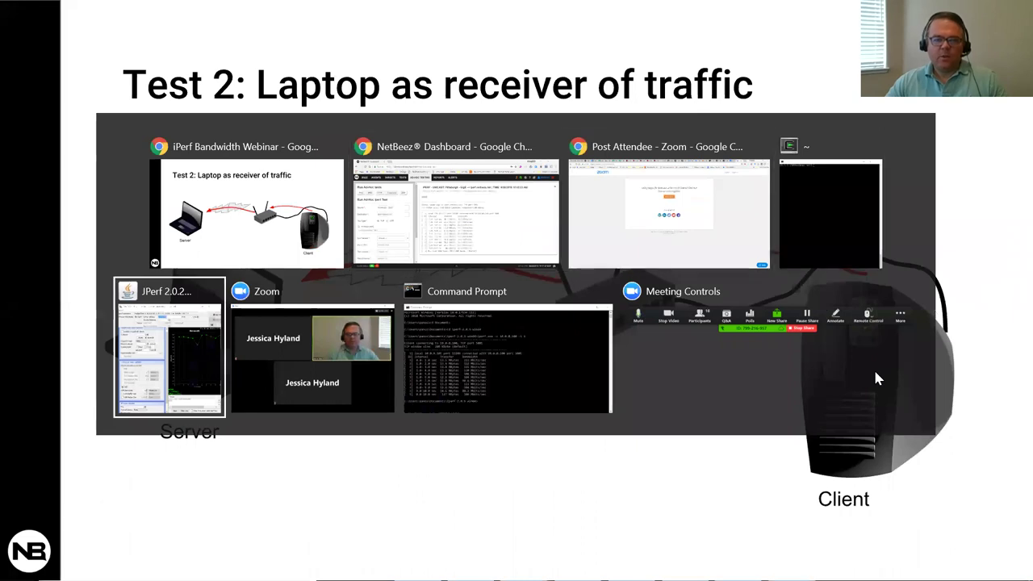
{"action": "key", "text": "alt+Tab"}
{"action": "key", "text": "alt+Tab"}
{"action": "key", "text": "alt+Tab"}
{"action": "key", "text": "alt+Tab"}
{"action": "key", "text": "alt+Tab"}
{"action": "key", "text": "alt+Tab"}
{"action": "key", "text": "alt+Tab"}
{"action": "key", "text": "alt+Tab"}
{"action": "key", "text": "alt+Tab"}
{"action": "key", "text": "alt+Tab"}
{"action": "key", "text": "alt+Tab"}
{"action": "key", "text": "alt+Tab"}
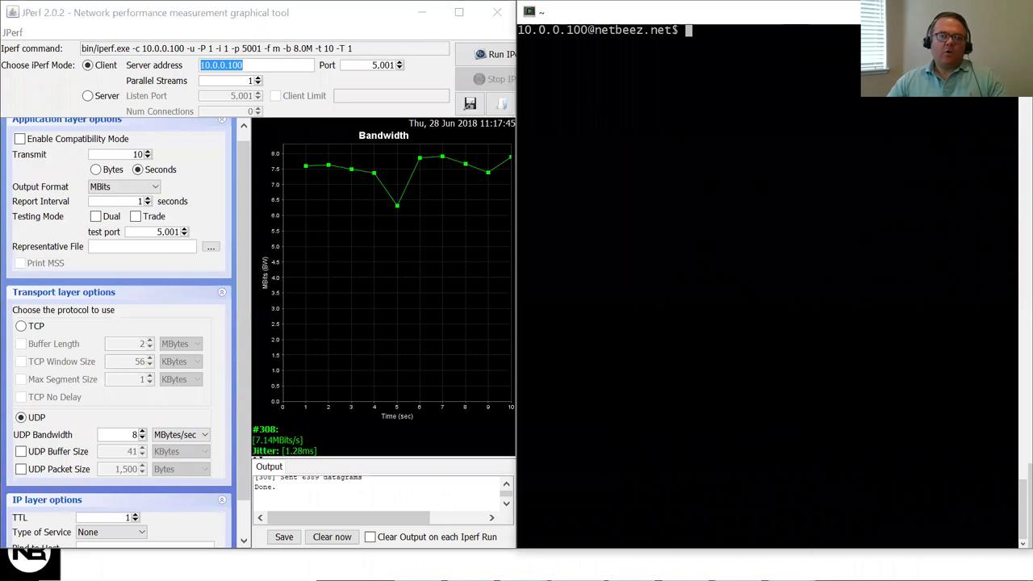
Set JPerf to TCP in server mode with listen port 5001 and start the server.
{"action": "left_click", "coordinate": [32, 328]}
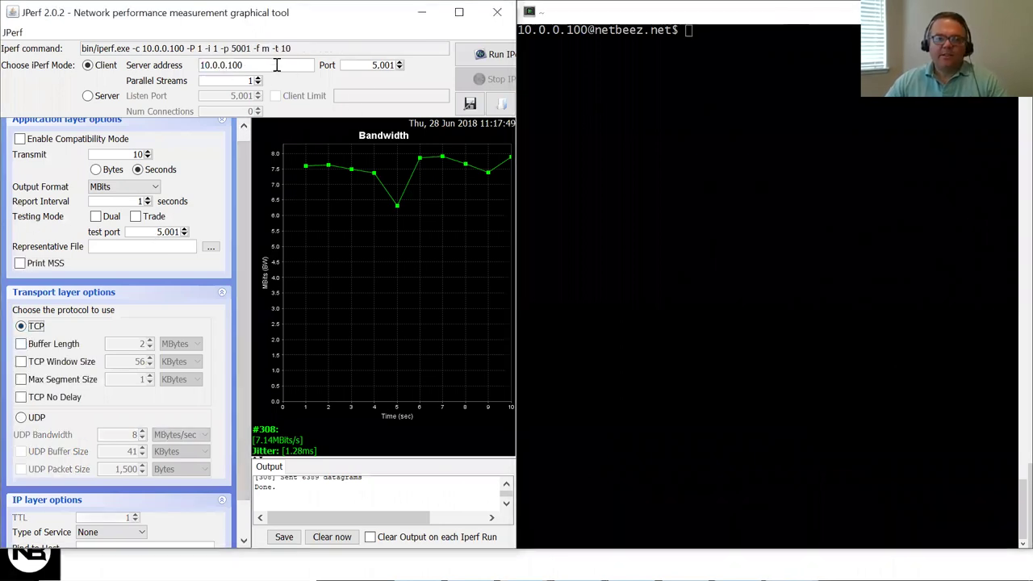
{"action": "left_click", "coordinate": [88, 96]}
{"action": "double_click", "coordinate": [240, 95]}
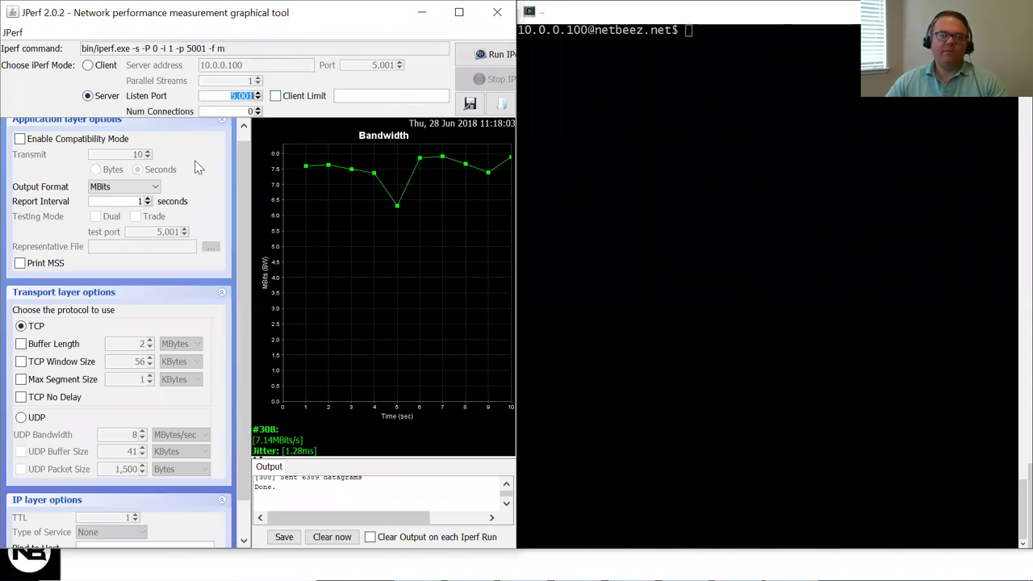
{"action": "left_click", "coordinate": [494, 54]}
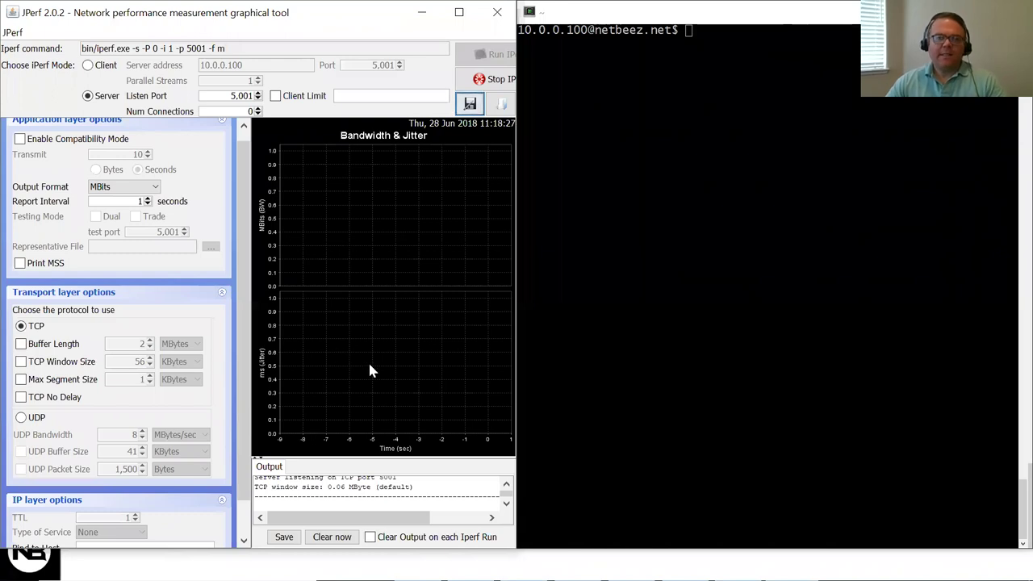
Run a TCP test from the terminal to the laptop with iperf -c 10.0.0.101 -i 1.
{"action": "key", "text": "alt+Tab"}
{"action": "type", "text": "iperf -"}
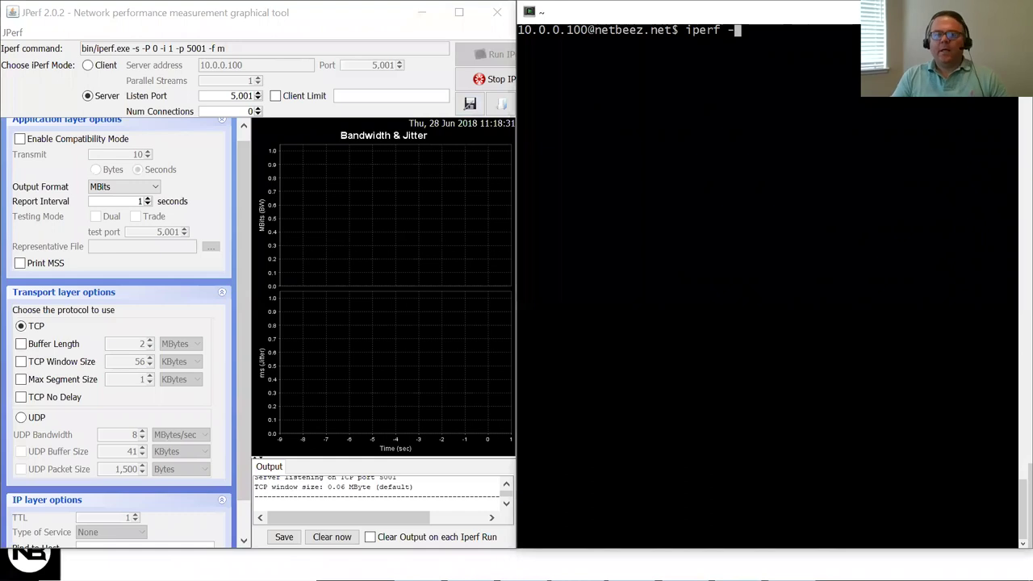
{"action": "type", "text": "c 10.0."}
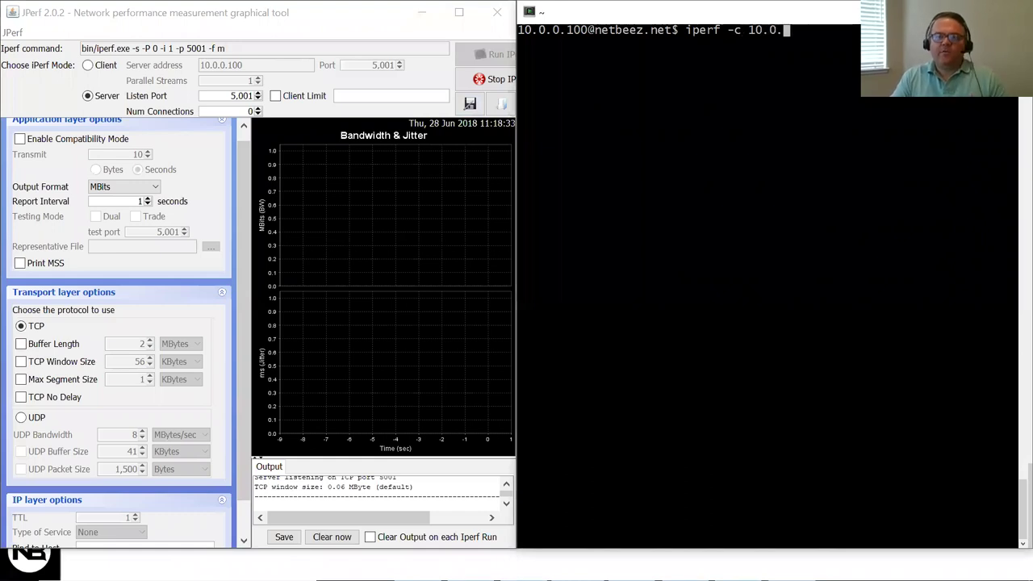
{"action": "type", "text": "0."}
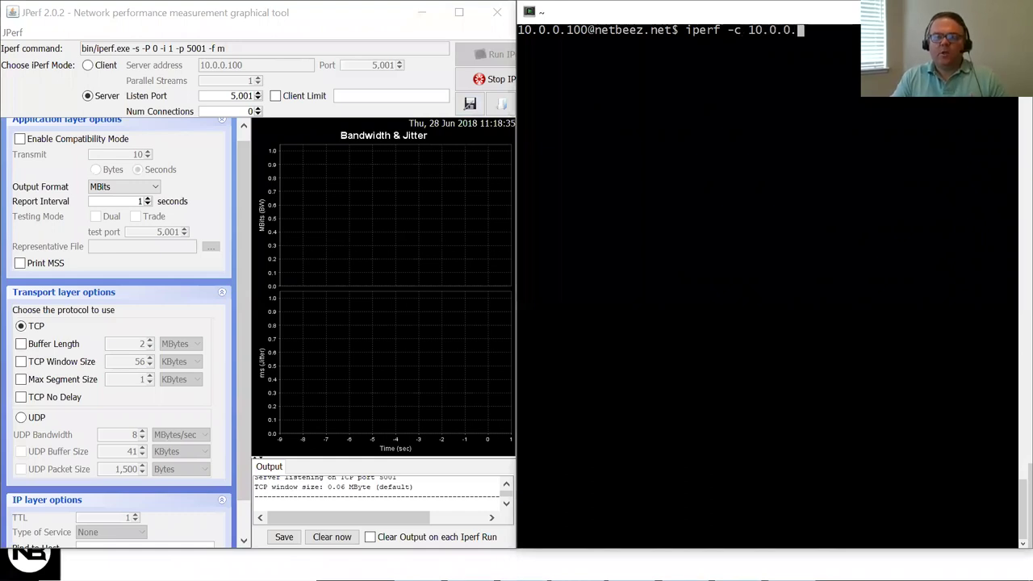
{"action": "type", "text": "101 -"}
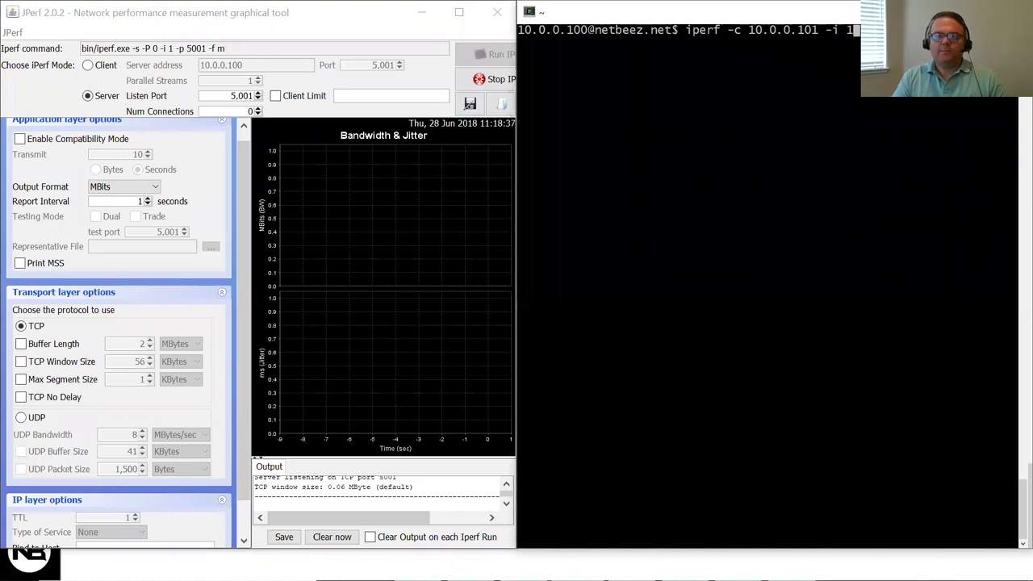
{"action": "type", "text": "i 1"}
{"action": "key", "text": "Return"}
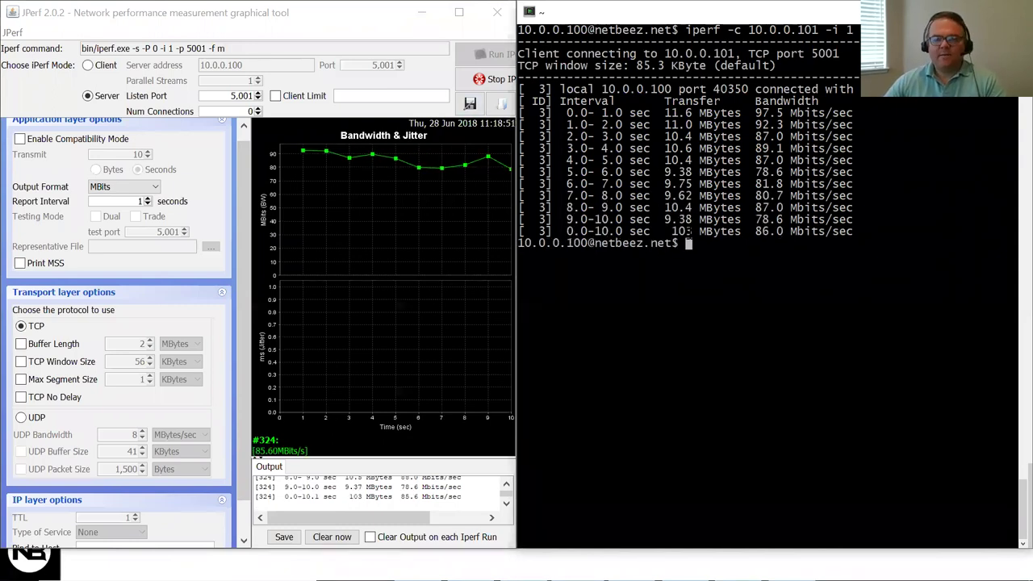
Highlight the average bandwidth in the terminal's client results and stop the JPerf server.
{"action": "left_click_drag", "start_coordinate": [756, 231], "coordinate": [782, 232]}
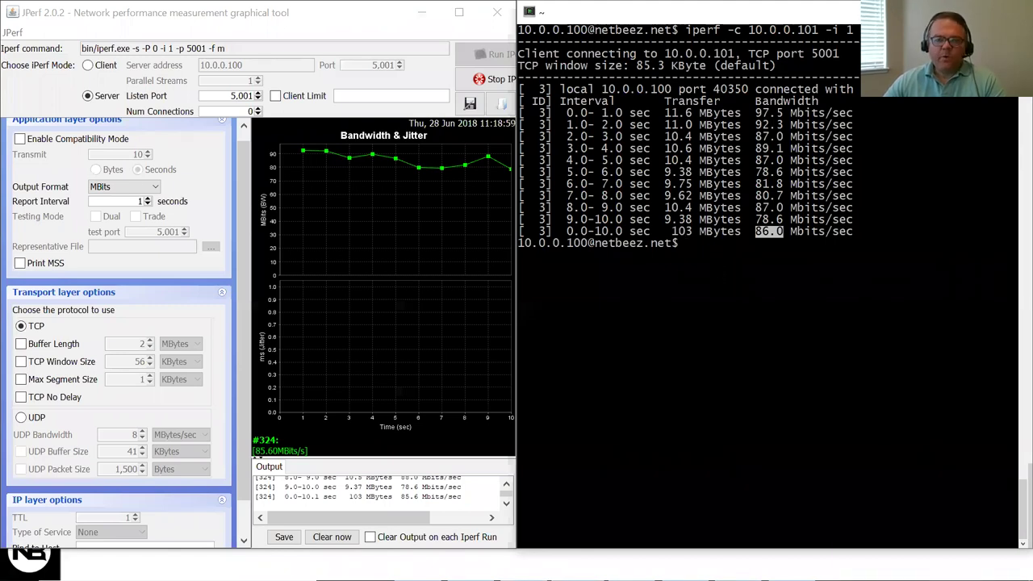
{"action": "left_click", "coordinate": [631, 257]}
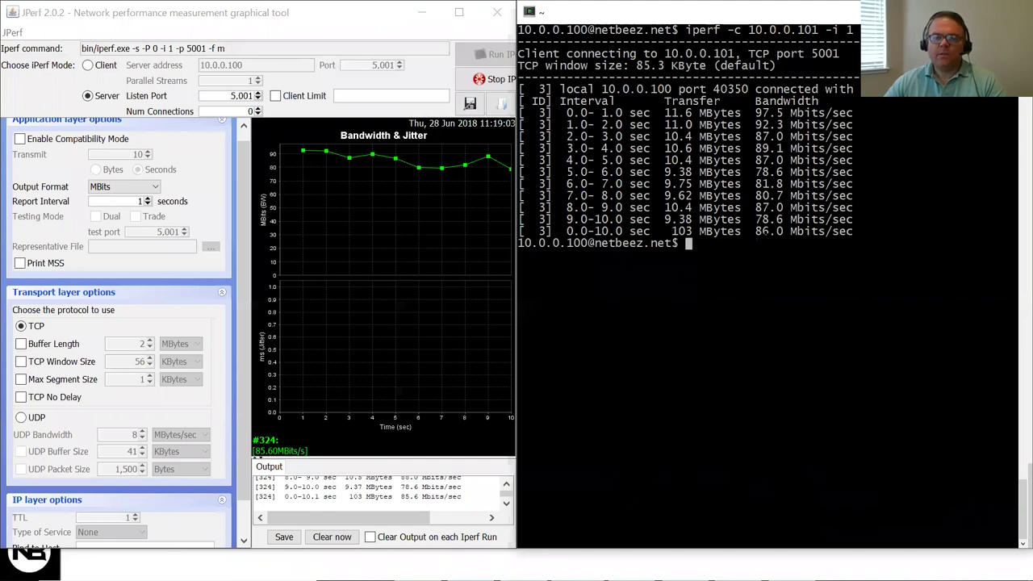
{"action": "left_click_drag", "start_coordinate": [756, 232], "coordinate": [781, 232]}
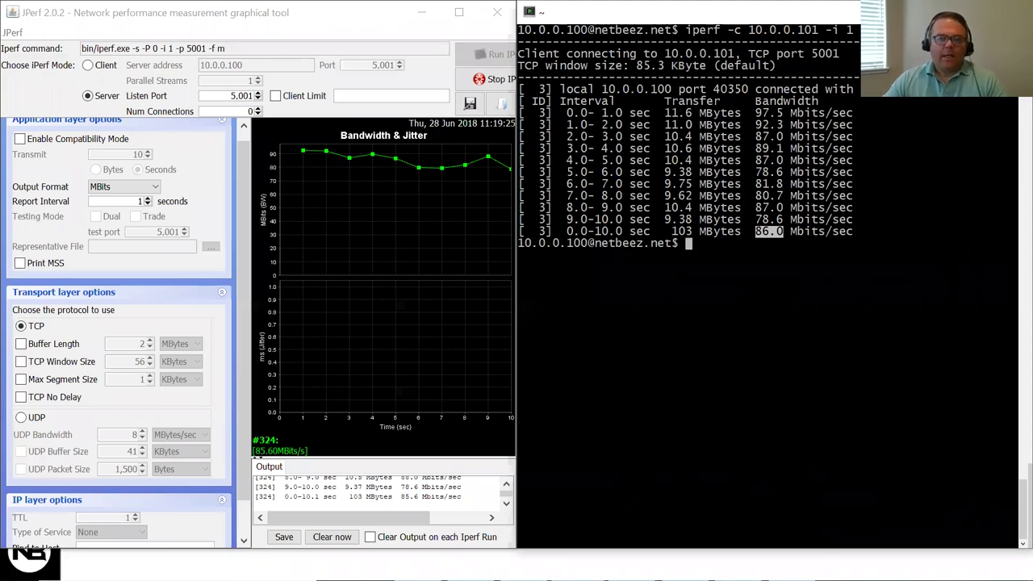
{"action": "left_click", "coordinate": [488, 78]}
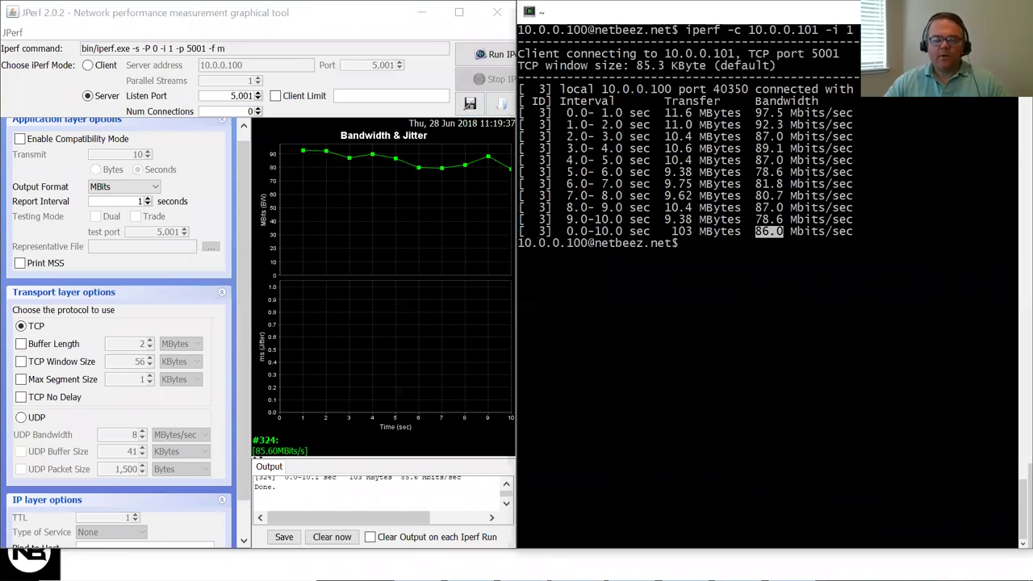
Switch to the slides and advance to the slide for Test 4, Reverse iPerf.
{"action": "key", "text": "alt+Tab"}
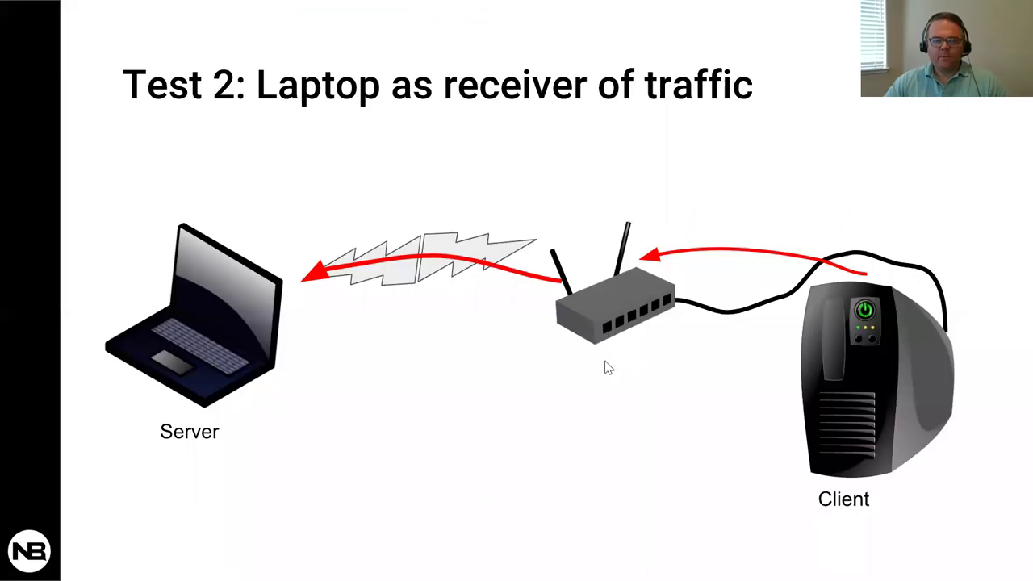
{"action": "key", "text": "Right"}
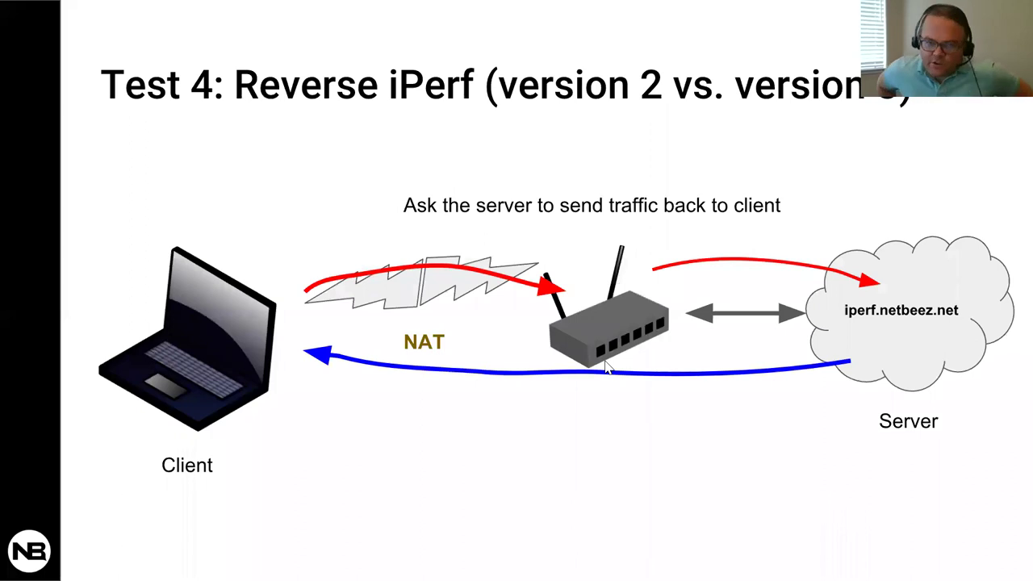
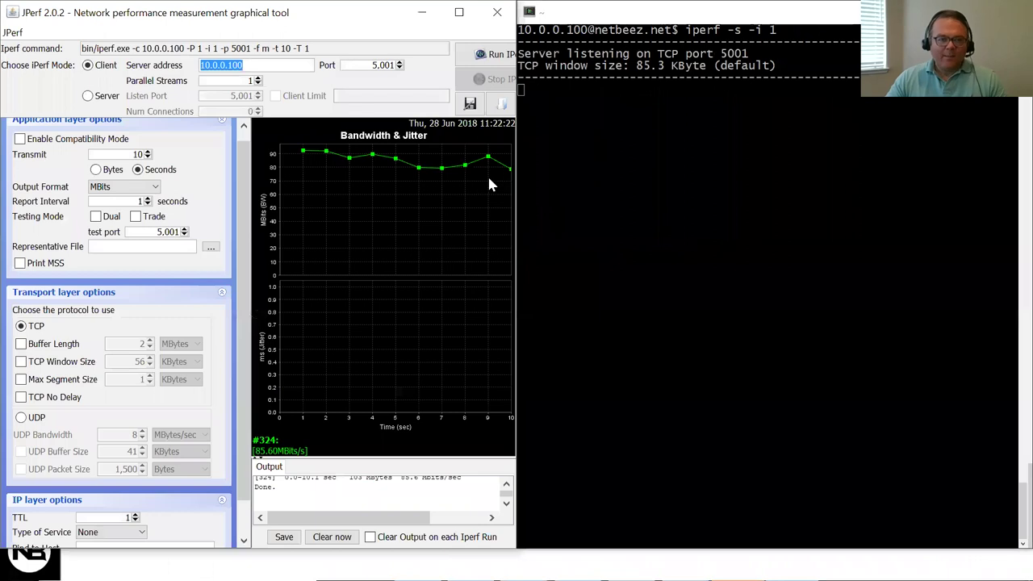
Run the JPerf TCP client test to 10.0.0.100 in Trade testing mode and highlight the average bandwidth of both directions.
{"action": "left_click", "coordinate": [139, 218]}
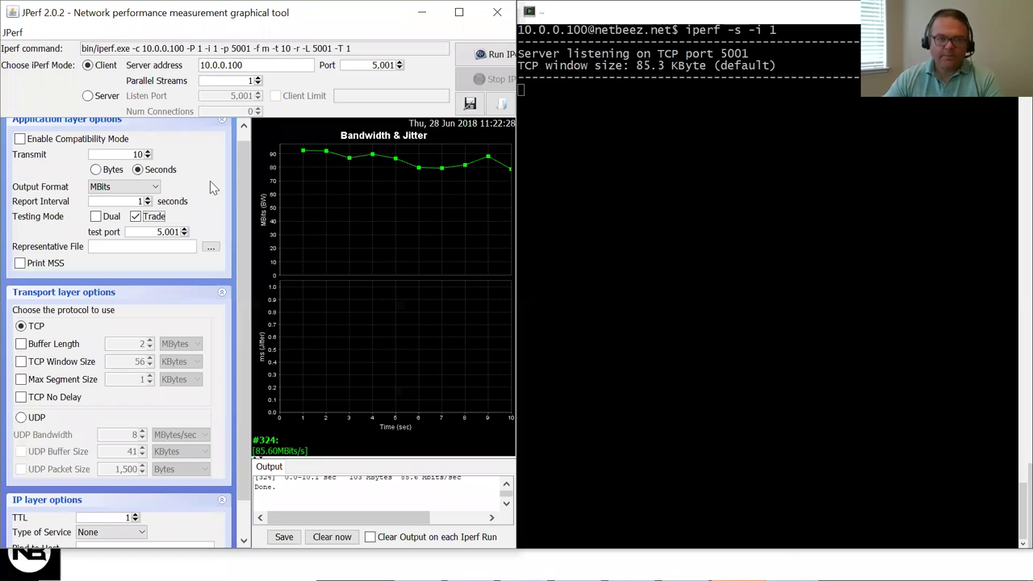
{"action": "left_click", "coordinate": [488, 58]}
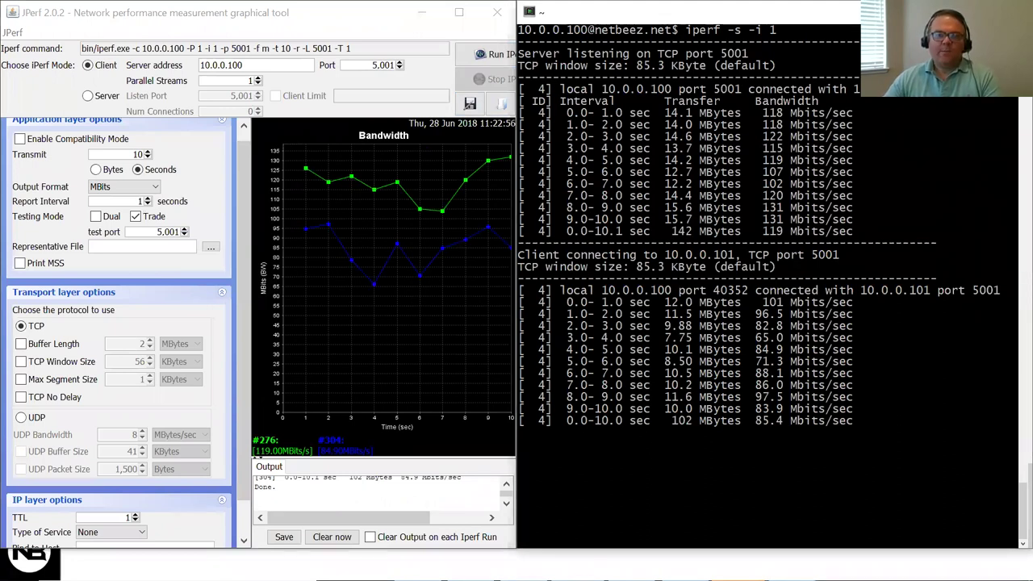
{"action": "double_click", "coordinate": [765, 231]}
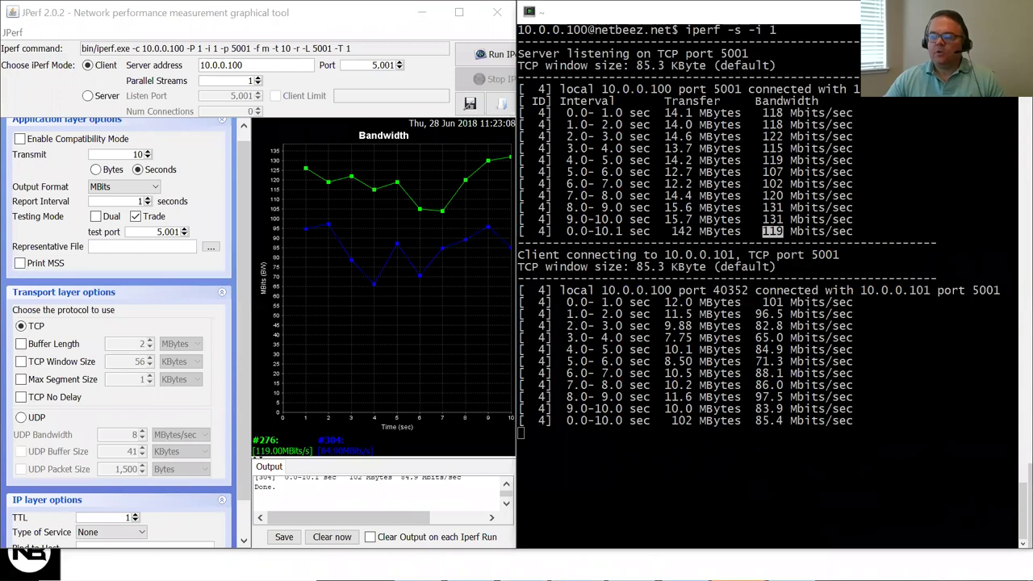
{"action": "left_click_drag", "start_coordinate": [756, 421], "coordinate": [849, 420]}
{"action": "left_click", "coordinate": [848, 420]}
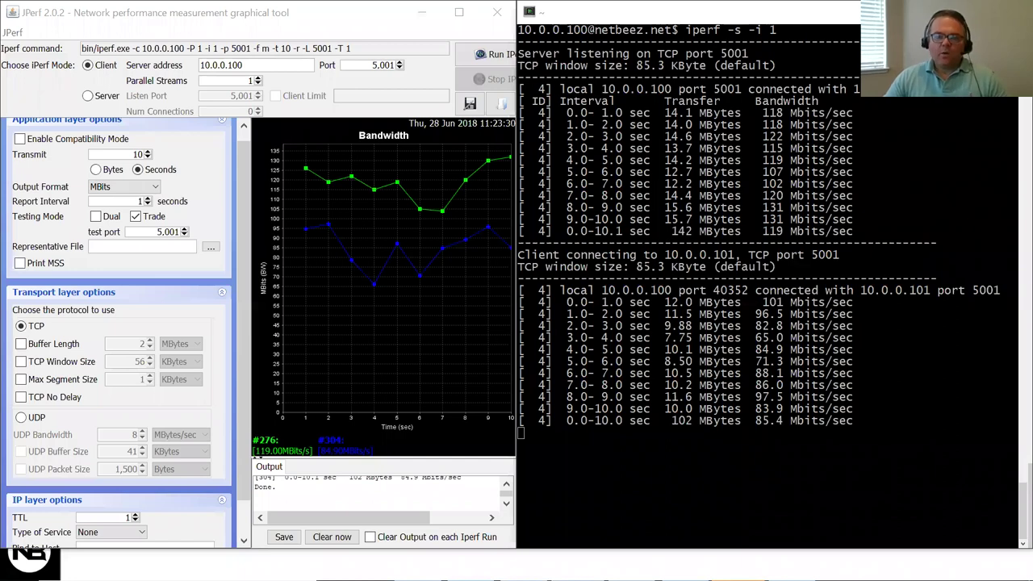
Stop the terminal's TCP iperf server after the Trade test and clear its output.
{"action": "key", "text": "ctrl+c"}
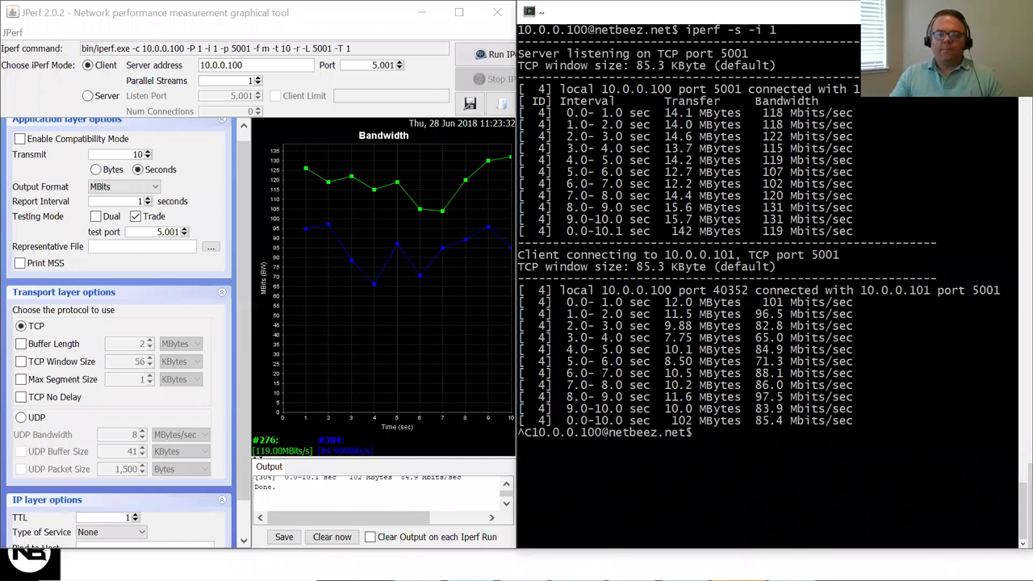
{"action": "type", "text": "clear"}
{"action": "key", "text": "Return"}
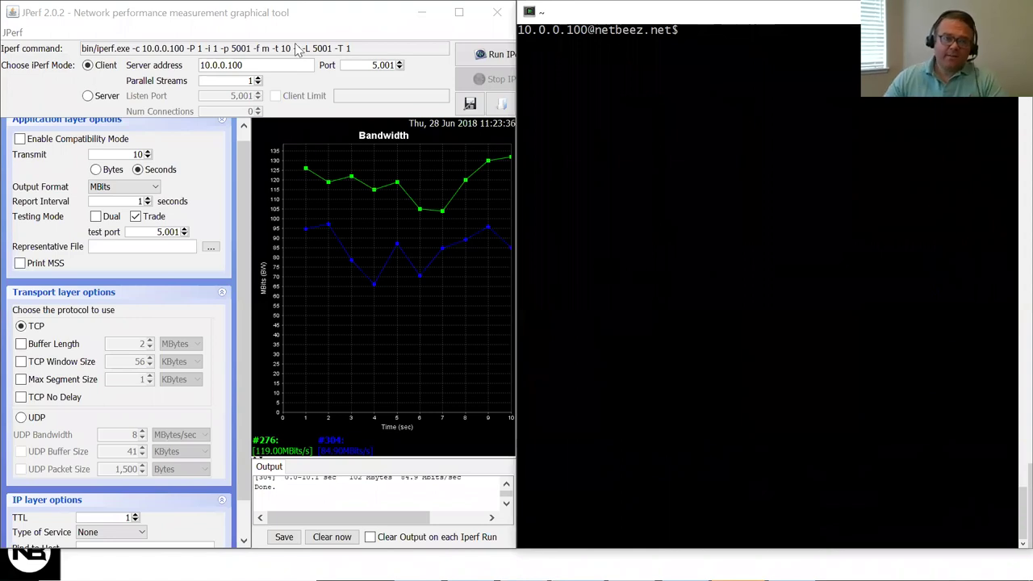
Highlight JPerf's generated iperf command for the Trade test.
{"action": "left_click_drag", "start_coordinate": [96, 50], "coordinate": [356, 53]}
{"action": "left_click", "coordinate": [357, 54]}
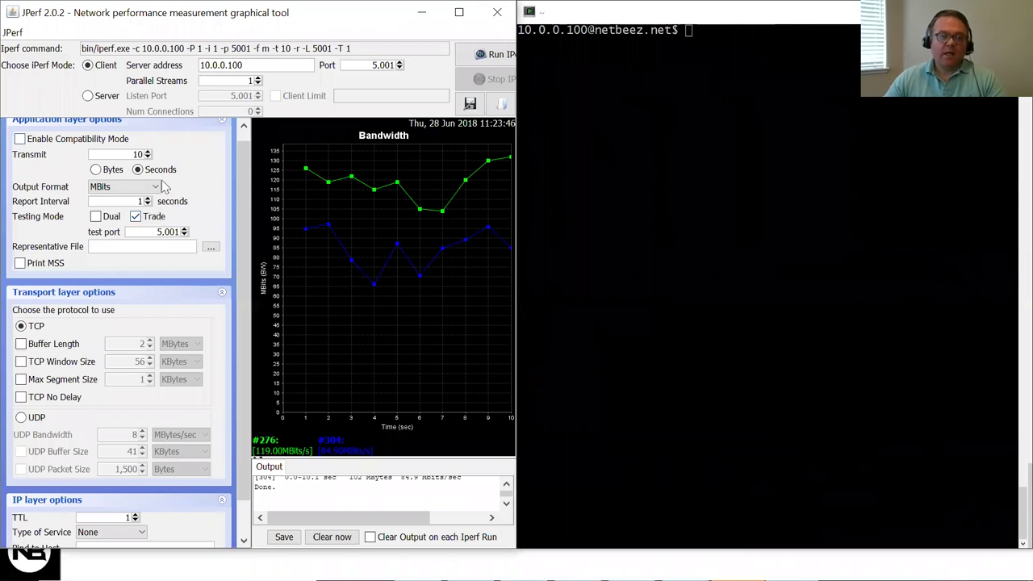
Turn JPerf's Trade testing mode off and on again to compare the generated iperf command, and highlight the part that changes.
{"action": "left_click", "coordinate": [136, 217]}
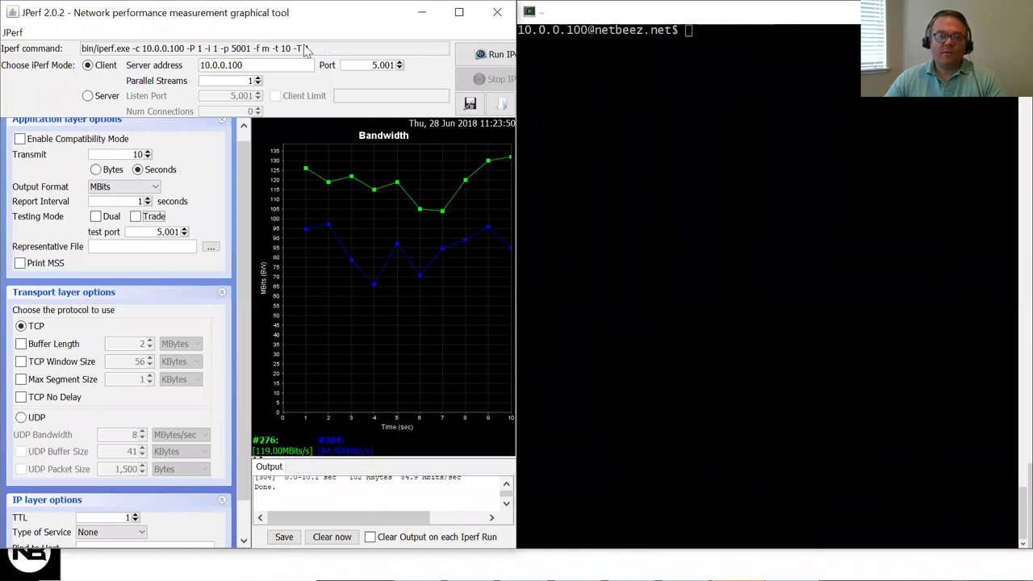
{"action": "left_click", "coordinate": [135, 217]}
{"action": "double_click", "coordinate": [298, 49]}
{"action": "left_click", "coordinate": [299, 50]}
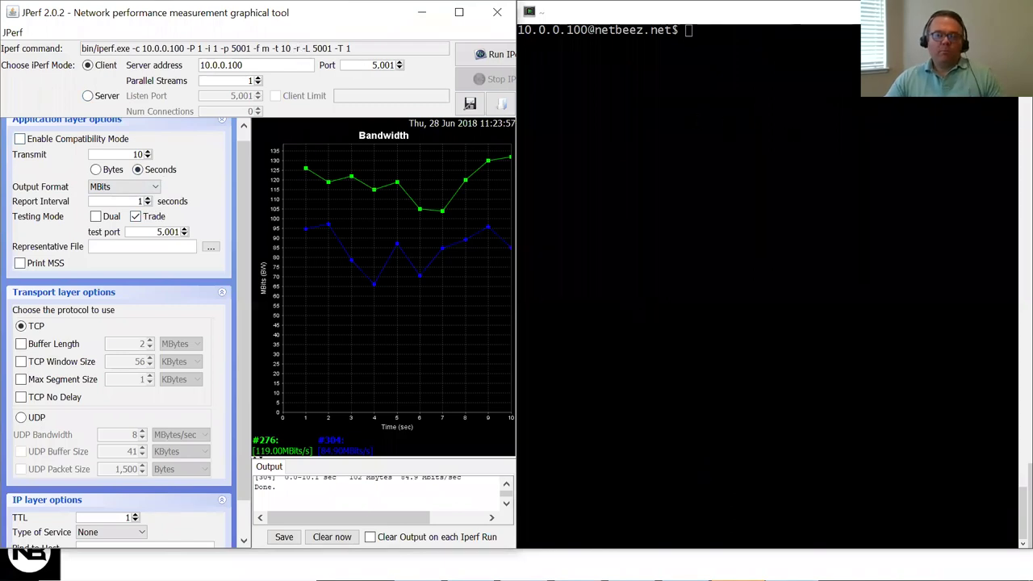
Switch to the Command Prompt window, clear its output and snap it beside the terminal.
{"action": "key", "text": "alt+Tab"}
{"action": "key", "text": "alt+Tab"}
{"action": "key", "text": "alt+Tab"}
{"action": "key", "text": "alt+Tab"}
{"action": "key", "text": "alt+Tab"}
{"action": "key", "text": "alt+Tab"}
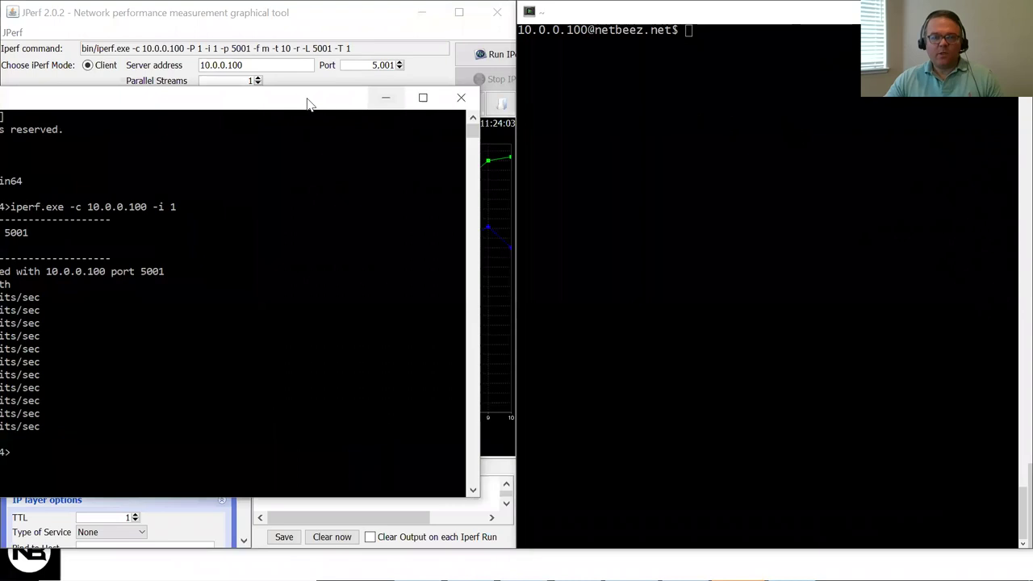
{"action": "type", "text": "cls"}
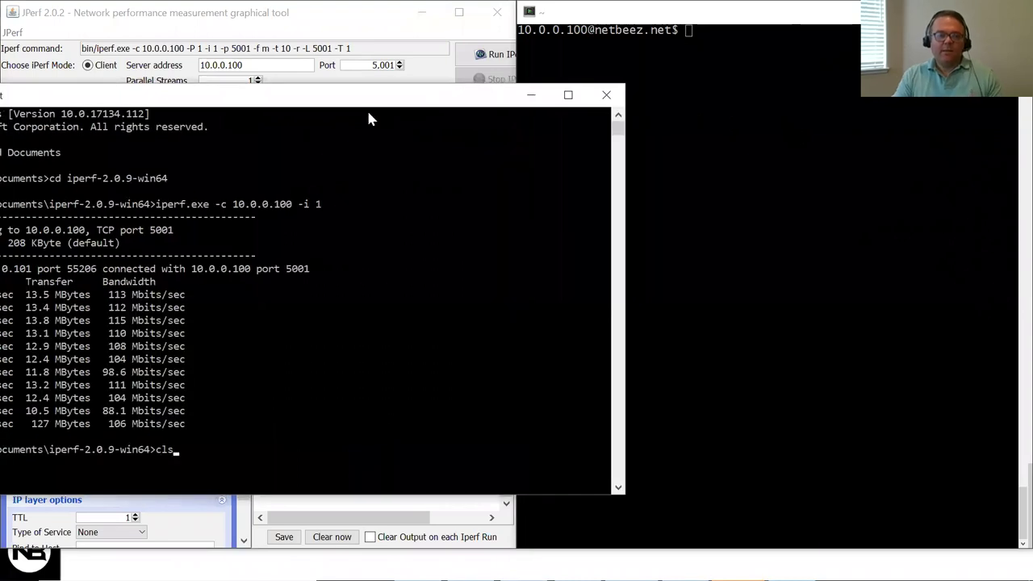
{"action": "key", "text": "Return"}
{"action": "key", "text": "super+Left"}
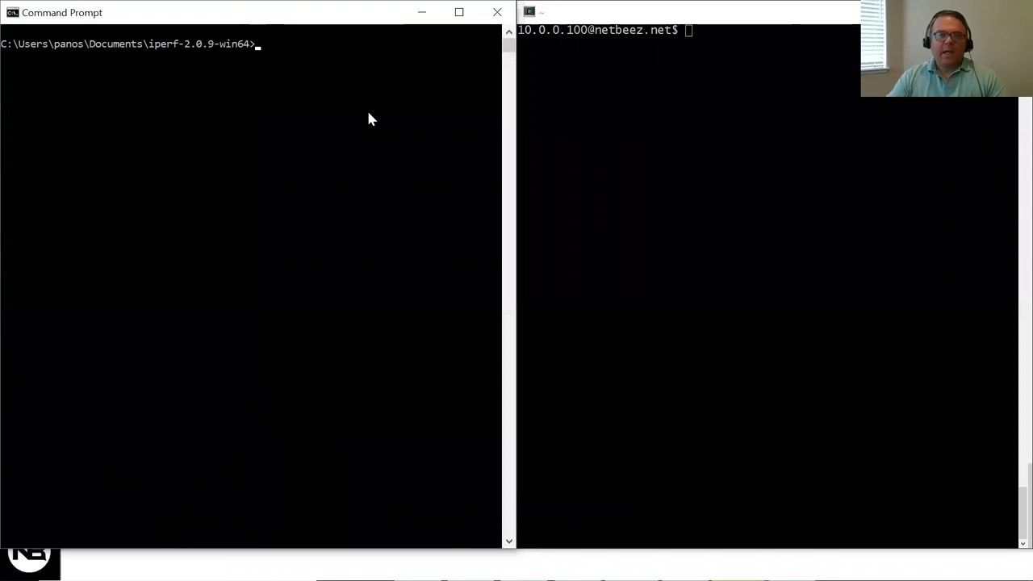
Start a TCP iperf server in the 10.0.0.100 terminal with one-second reports using iperf -s -i 1.
{"action": "key", "text": "alt+Tab"}
{"action": "type", "text": "iperf -s -i 1"}
{"action": "key", "text": "Return"}
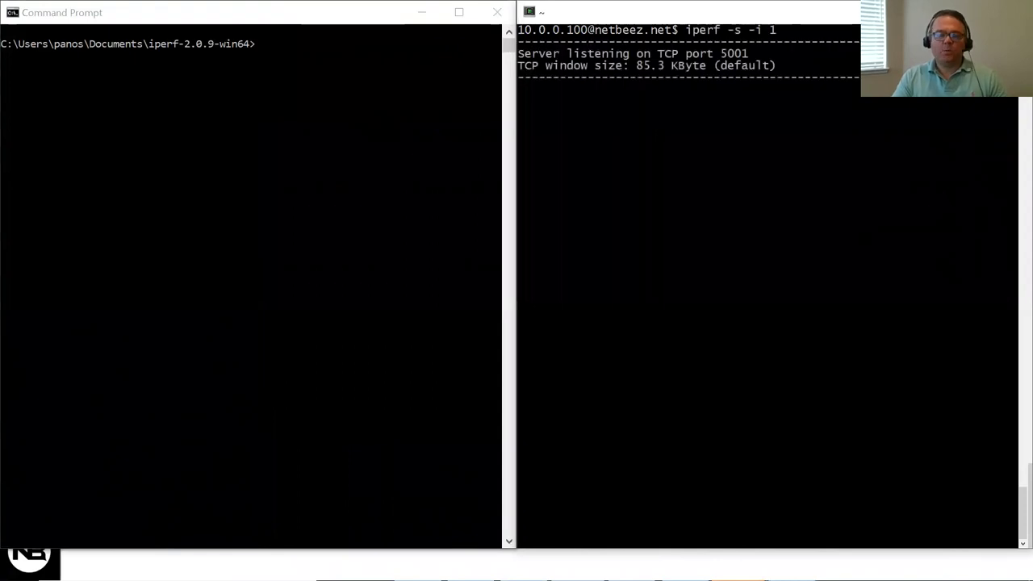
Run the TCP client test from the Command Prompt with iperf.exe -c 10.0.0.100 -i 1.
{"action": "left_click", "coordinate": [353, 132]}
{"action": "left_click", "coordinate": [347, 83]}
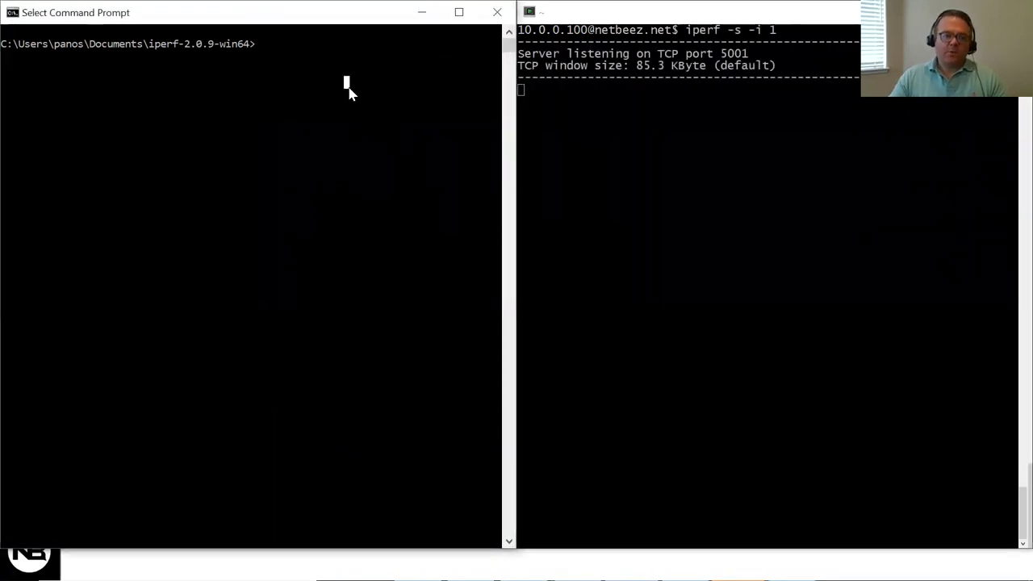
{"action": "type", "text": "iperf.exe "}
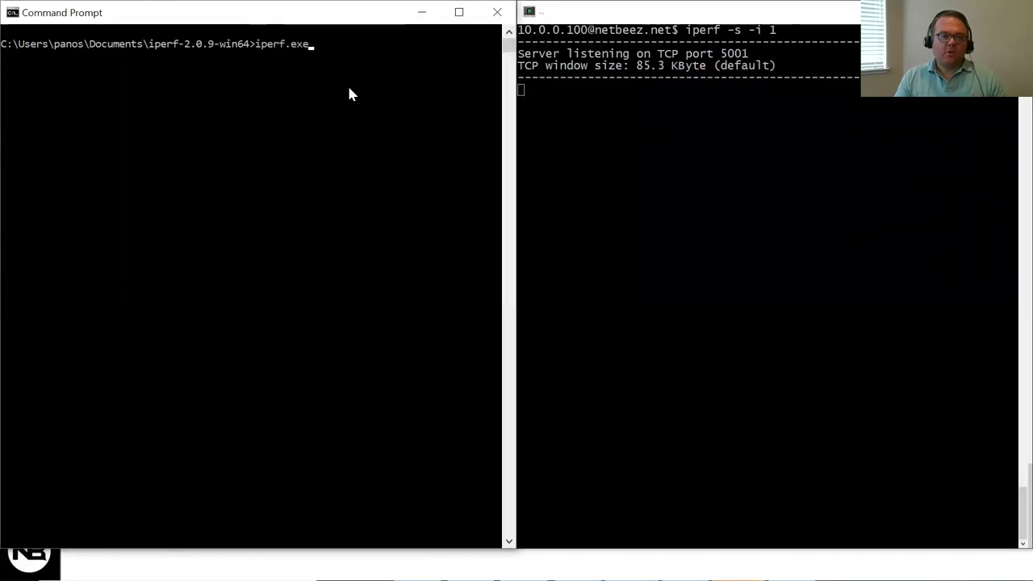
{"action": "type", "text": "-"}
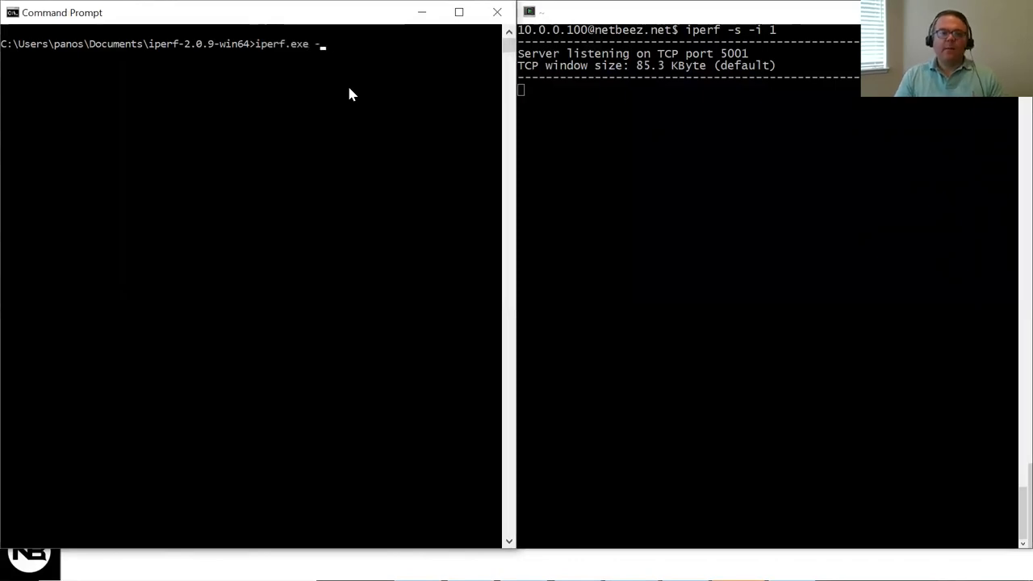
{"action": "type", "text": "c 10."}
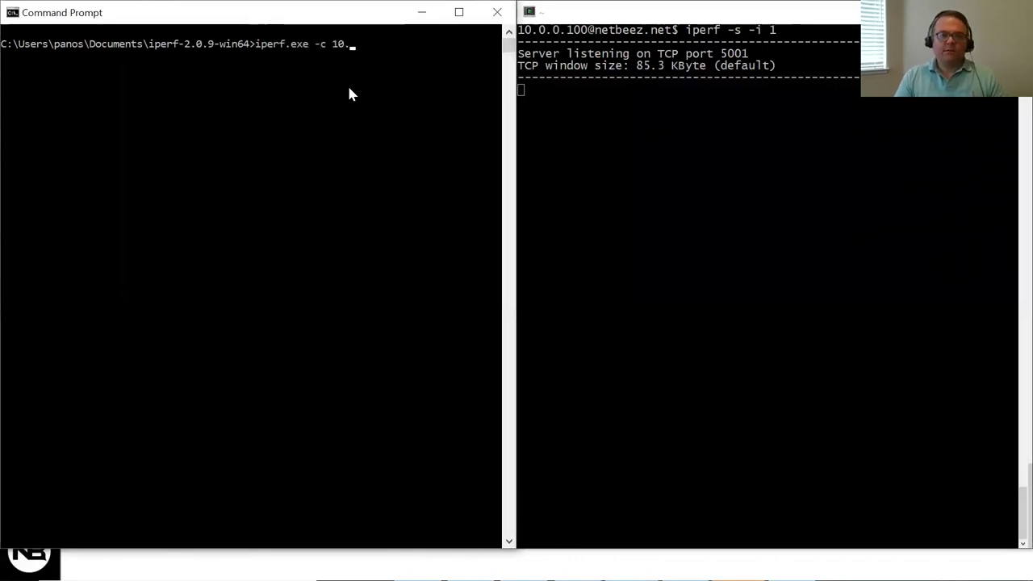
{"action": "type", "text": "0.0"}
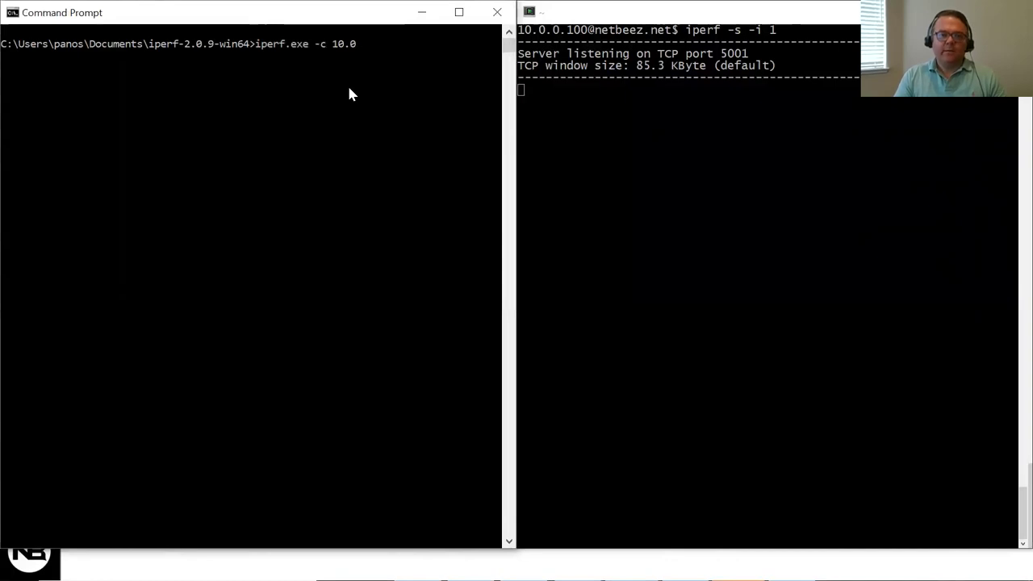
{"action": "type", "text": ".100 -i 1"}
{"action": "key", "text": "Return"}
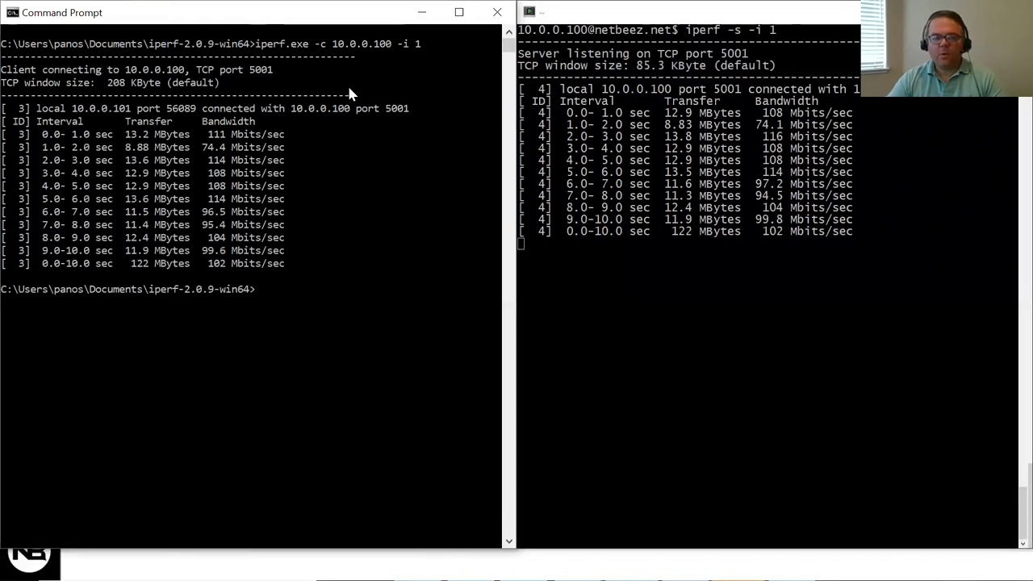
Repeat the client test with the reverse option as iperf.exe -c 10.0.0.100 -i 1 -r, and stop the terminal's iperf server.
{"action": "key", "text": "Up"}
{"action": "type", "text": "-"}
{"action": "type", "text": "rf.exe -c 10.0.0.100 -i 1 -r"}
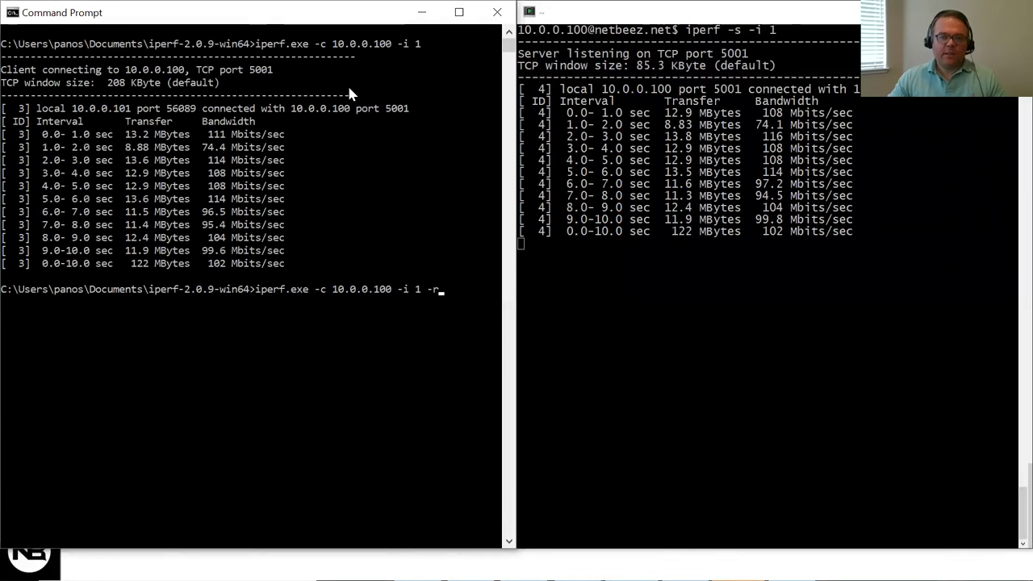
{"action": "key", "text": "Return"}
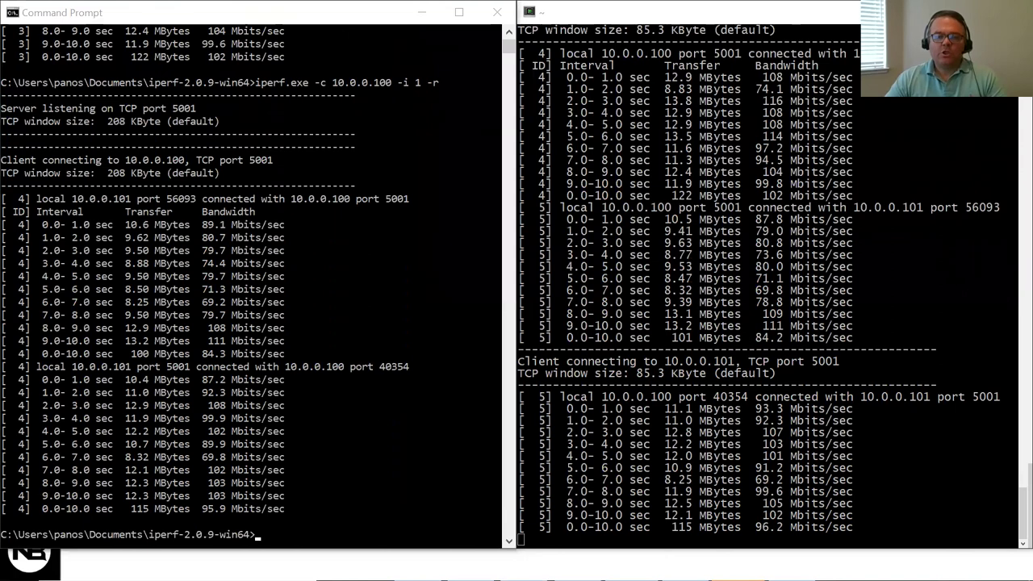
{"action": "key", "text": "ctrl+c"}
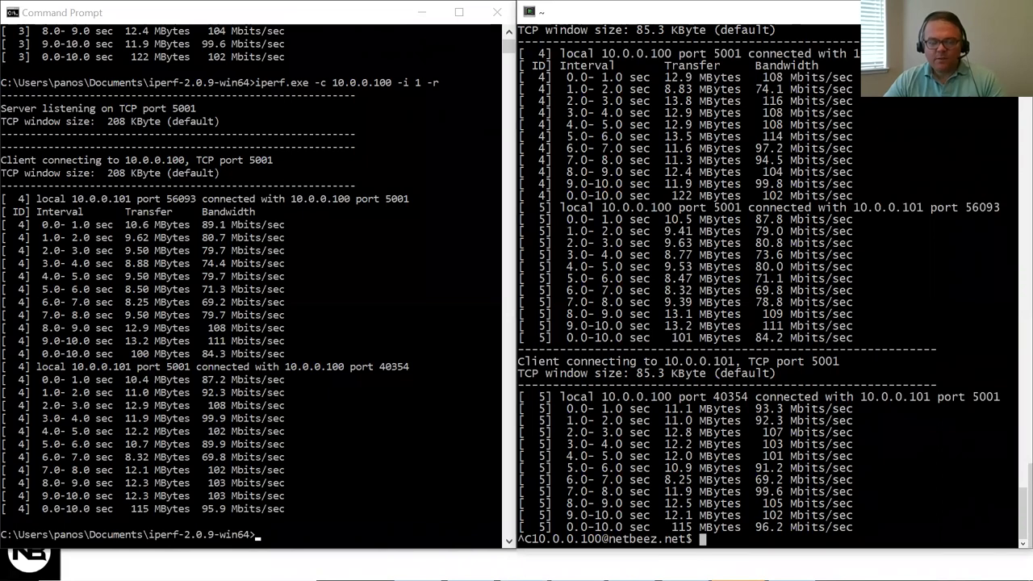
Switch to the slides and advance to the Continuous Bandwidth Monitoring iPerf slide.
{"action": "key", "text": "alt+Tab"}
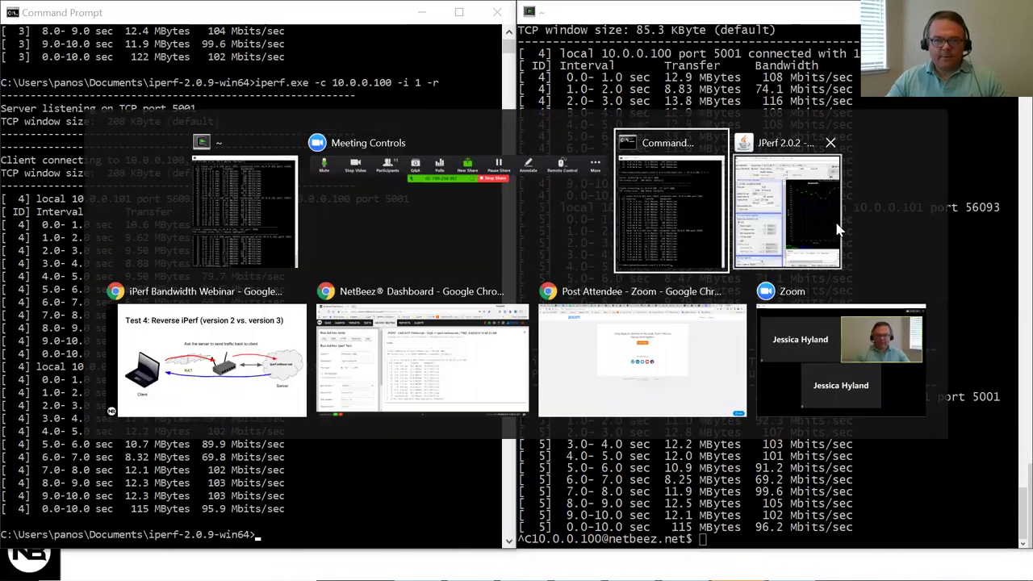
{"action": "key", "text": "alt+Tab"}
{"action": "key", "text": "Right"}
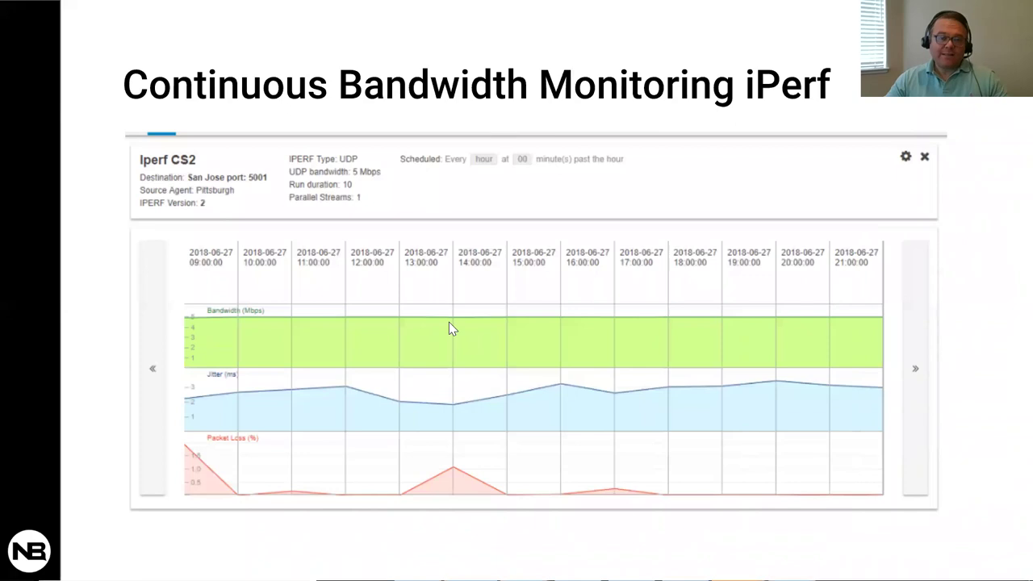
Advance the slides to See the dashboard in action and switch to the NetBeez Dashboard browser window.
{"action": "key", "text": "alt+Tab"}
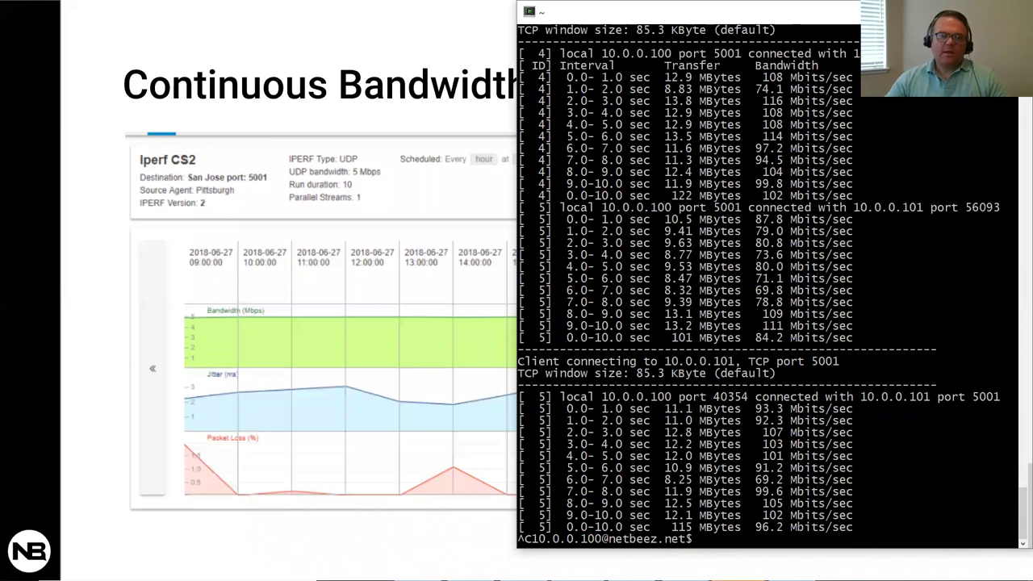
{"action": "left_click", "coordinate": [385, 235]}
{"action": "left_click", "coordinate": [392, 235]}
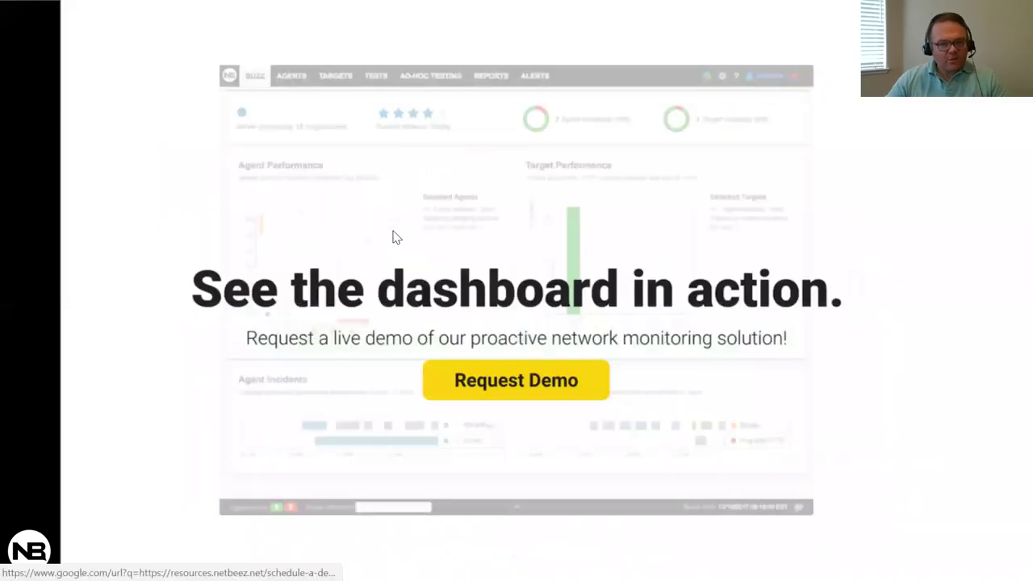
{"action": "left_click", "coordinate": [540, 265]}
{"action": "key", "text": "alt+Tab"}
{"action": "key", "text": "alt+Tab"}
{"action": "key", "text": "alt+Tab"}
{"action": "key", "text": "alt+Tab"}
{"action": "key", "text": "alt+Tab"}
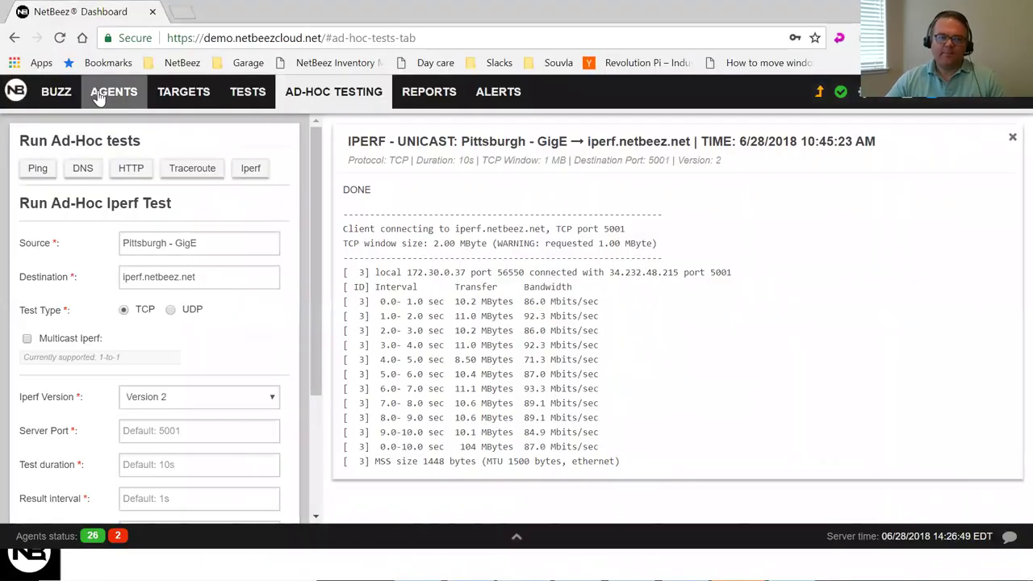
Open the dashboard's agents overview and look through the deployed agents and their test status.
{"action": "left_click", "coordinate": [99, 96]}
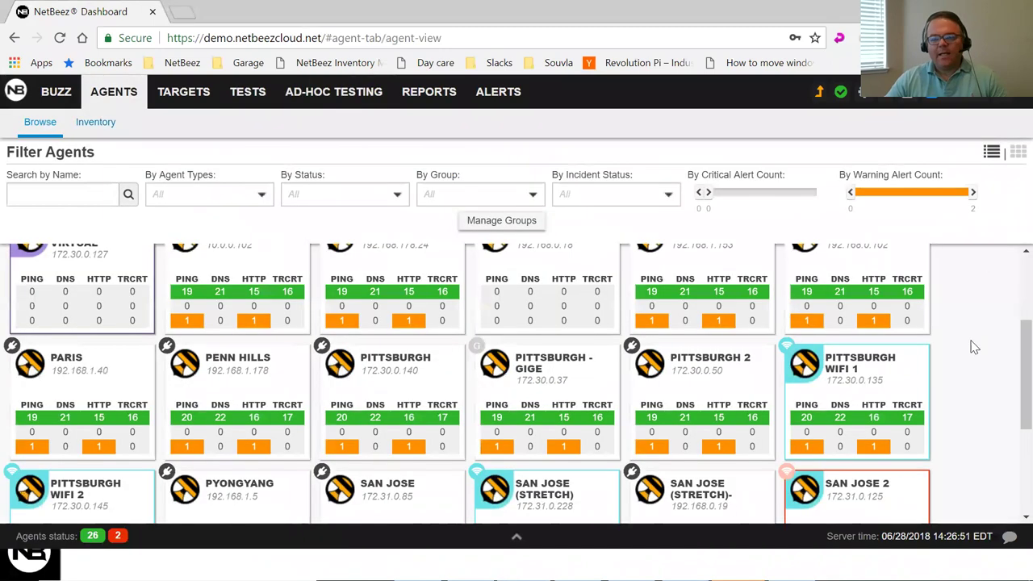
{"action": "scroll", "coordinate": [974, 347], "scroll_direction": "up", "scroll_amount": 3}
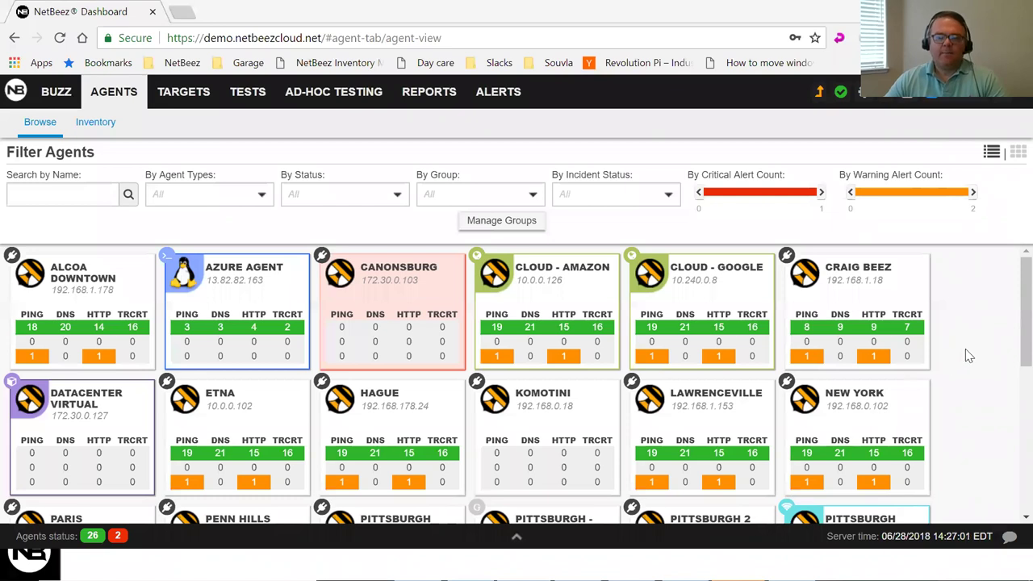
{"action": "scroll", "coordinate": [968, 355], "scroll_direction": "down", "scroll_amount": 1}
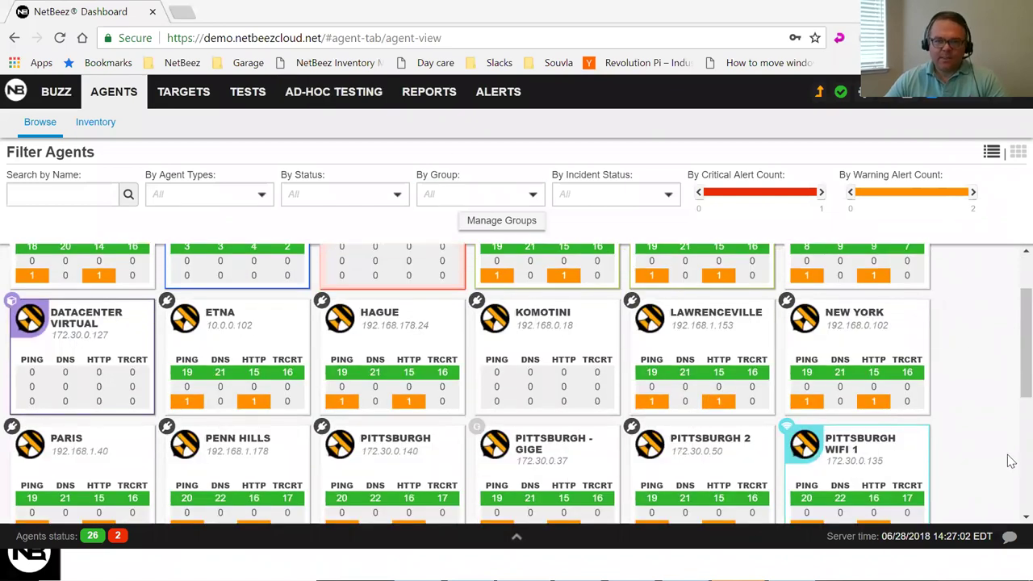
{"action": "scroll", "coordinate": [965, 389], "scroll_direction": "down", "scroll_amount": 1}
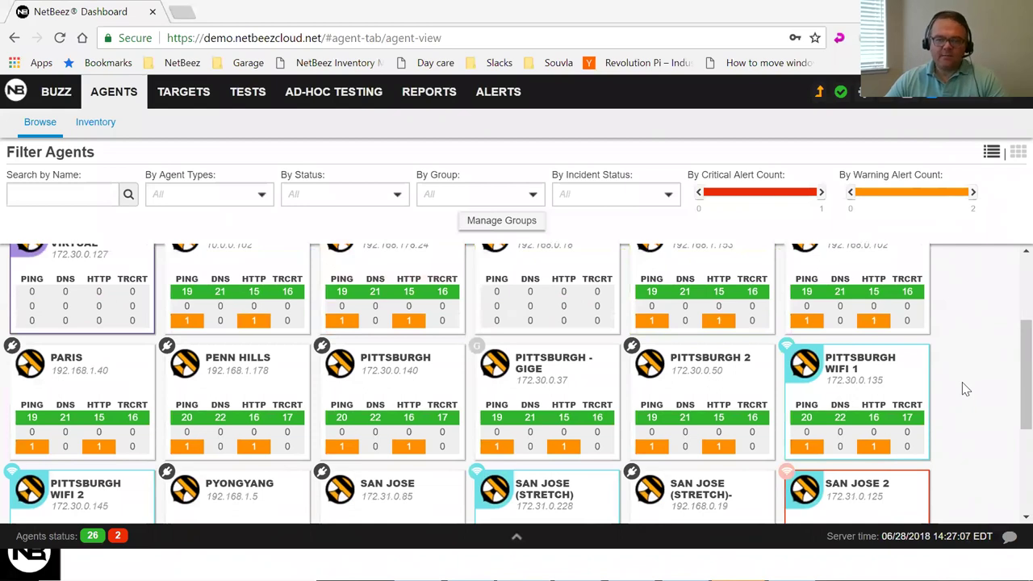
{"action": "scroll", "coordinate": [965, 389], "scroll_direction": "down", "scroll_amount": 1}
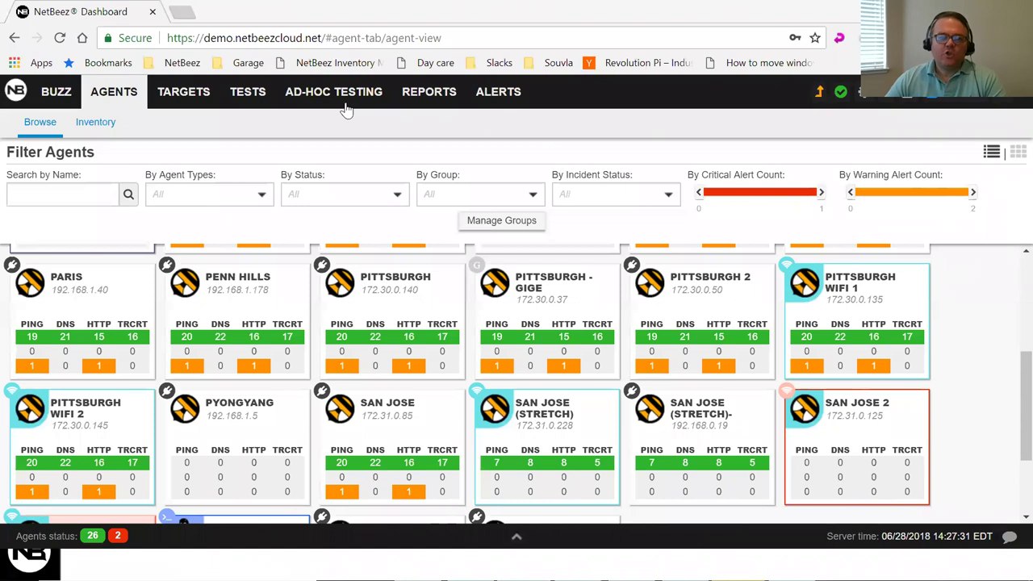
Open the scheduled iperf test Power Line iPerf2 and highlight its destination and source agent.
{"action": "left_click", "coordinate": [248, 96]}
{"action": "mouse_move", "coordinate": [300, 269]}
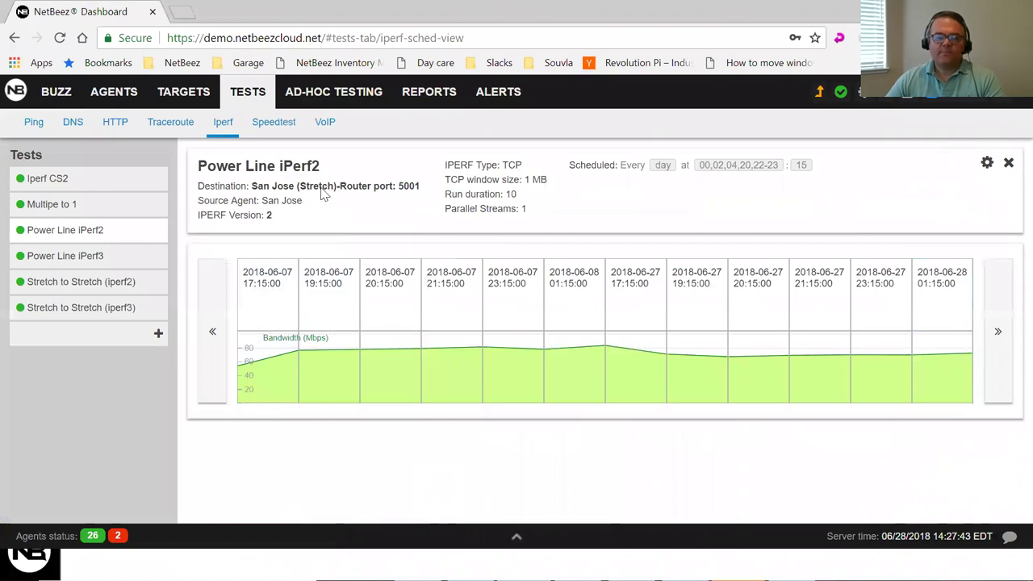
{"action": "left_click_drag", "start_coordinate": [305, 202], "coordinate": [204, 188]}
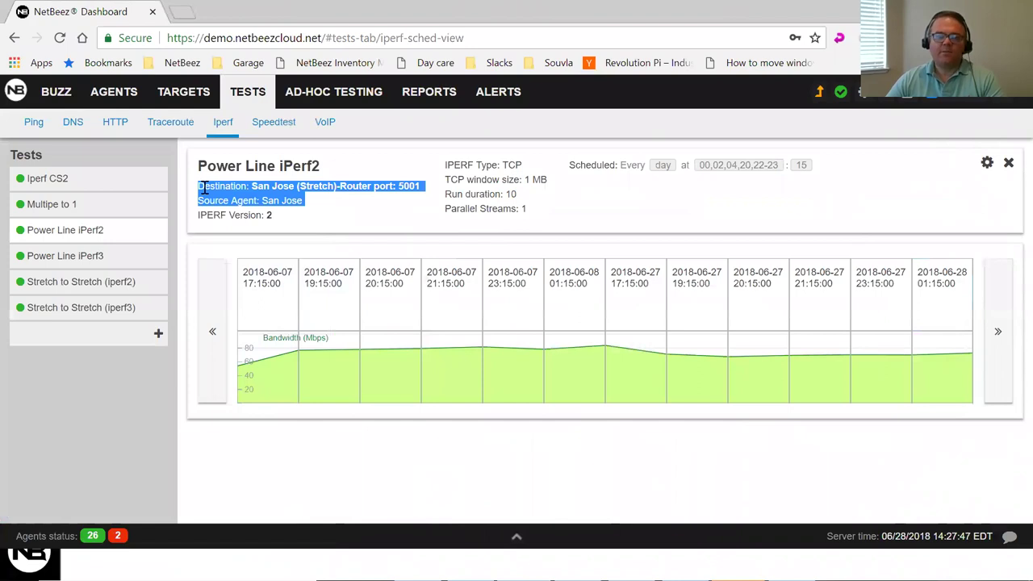
{"action": "left_click", "coordinate": [674, 196]}
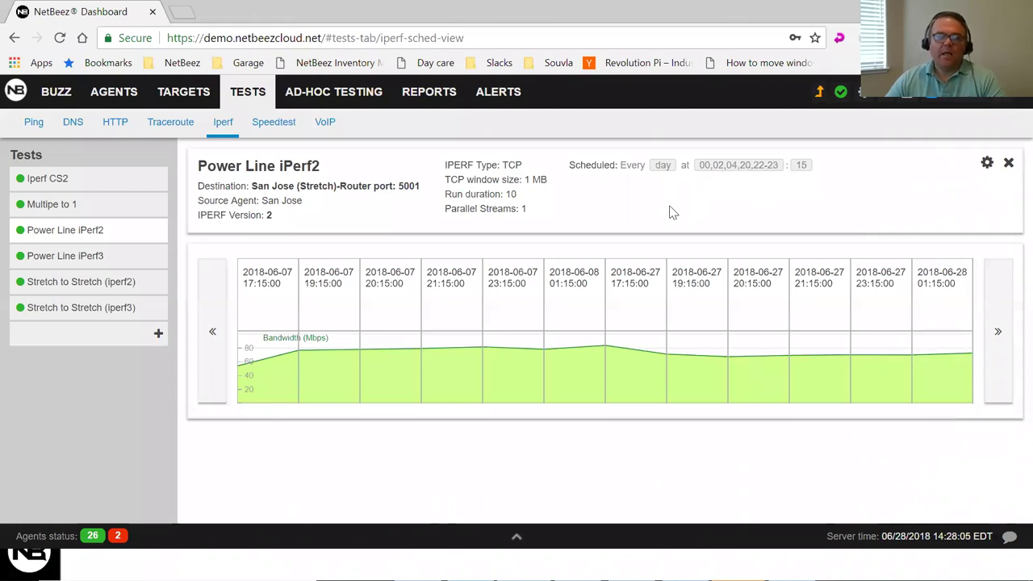
Examine the average bandwidth history of Power Line iPerf2, including the earlier results.
{"action": "mouse_move", "coordinate": [968, 361]}
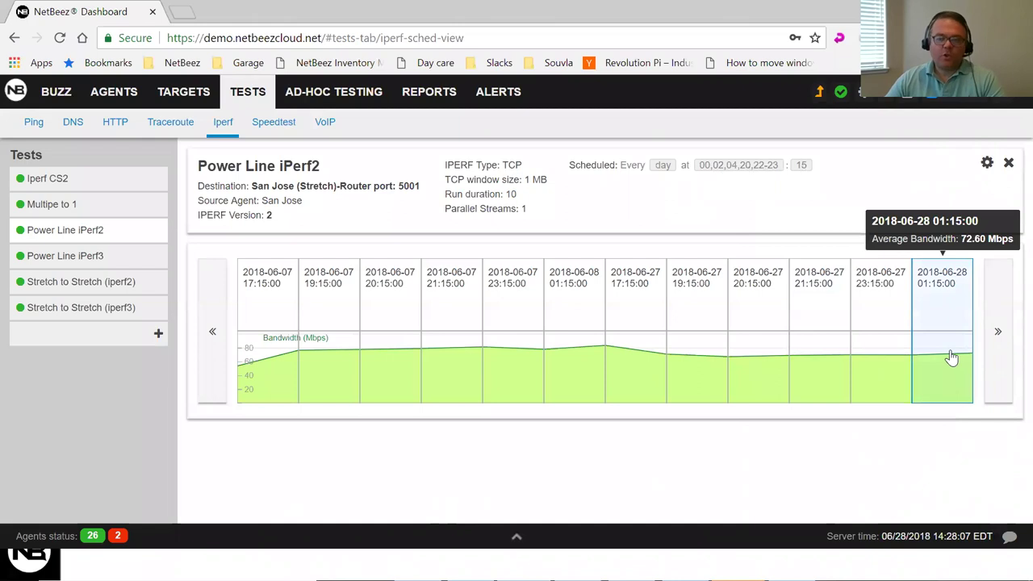
{"action": "left_click", "coordinate": [210, 358]}
{"action": "left_click", "coordinate": [211, 355]}
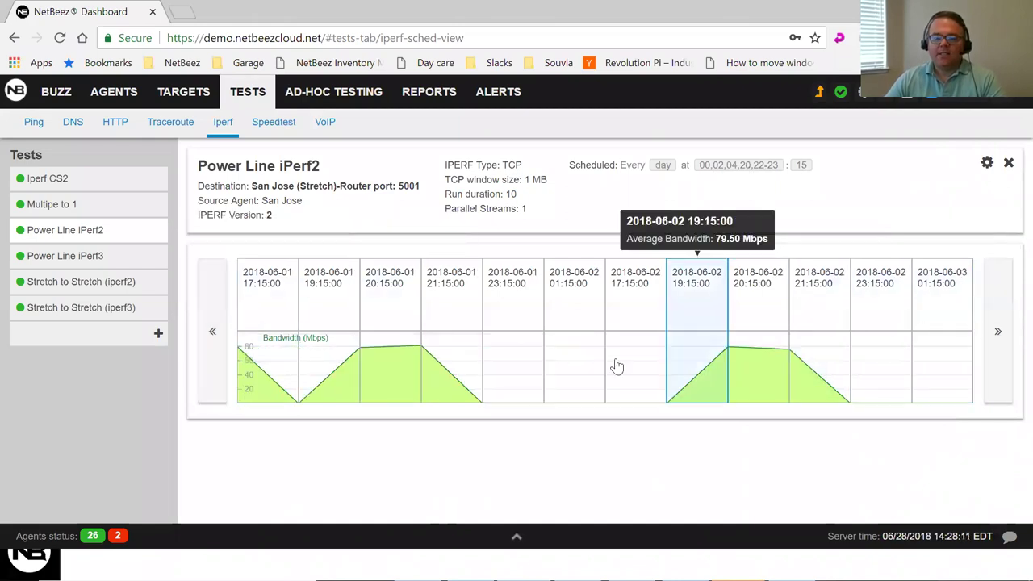
{"action": "left_click", "coordinate": [994, 338]}
Open the scheduled iperf test Iperf CS2, highlight its destination, and examine its bandwidth, jitter and packet loss graphs.
{"action": "left_click", "coordinate": [56, 181]}
{"action": "left_click_drag", "start_coordinate": [307, 206], "coordinate": [345, 185]}
{"action": "mouse_move", "coordinate": [571, 311]}
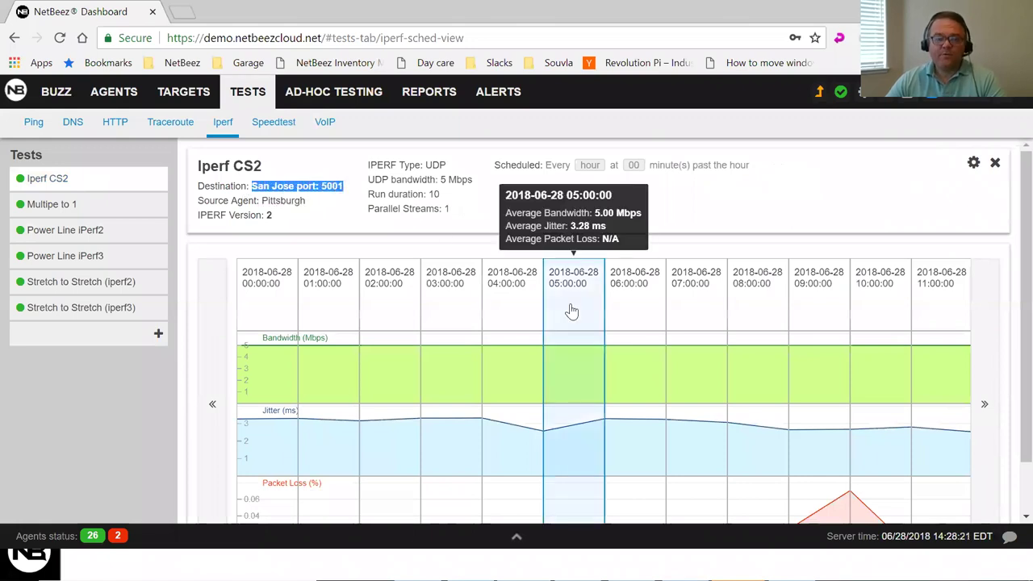
{"action": "scroll", "coordinate": [571, 311], "scroll_direction": "down", "scroll_amount": 1}
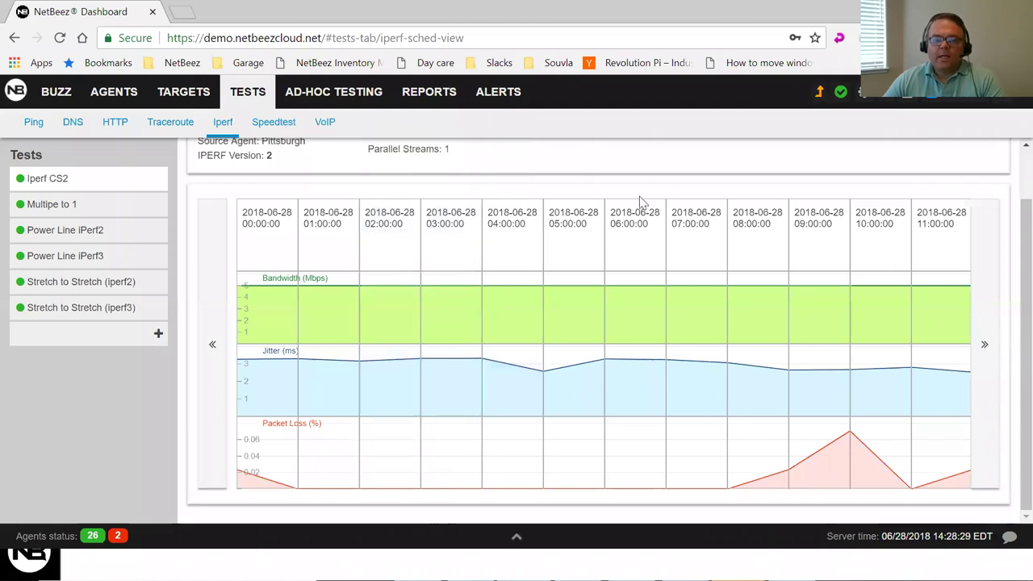
{"action": "scroll", "coordinate": [602, 218], "scroll_direction": "up", "scroll_amount": 2}
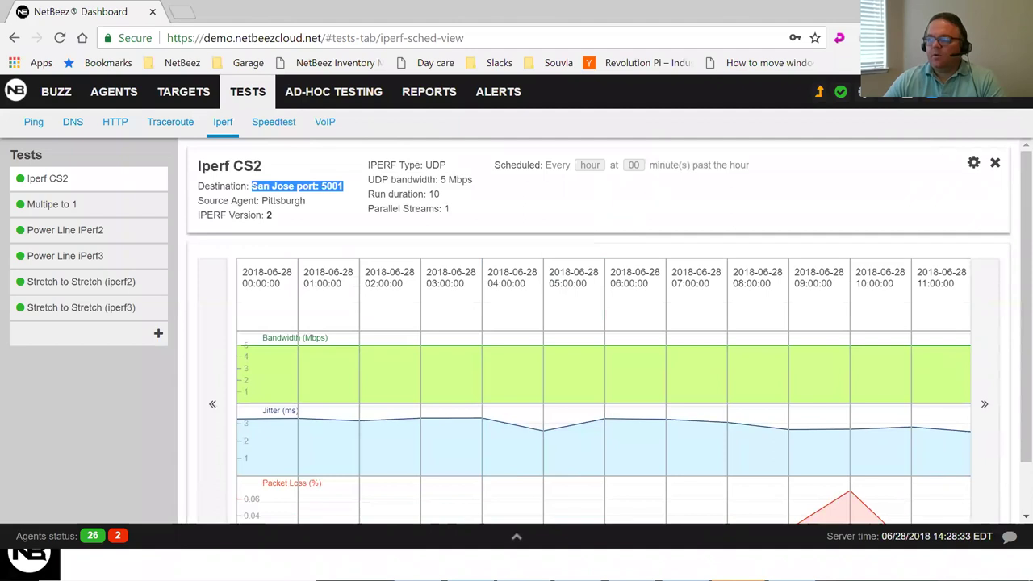
Open ad-hoc testing in the dashboard and close the previous iperf result from Pittsburgh - GigE to iperf.netbeez.net.
{"action": "key", "text": "alt+Tab"}
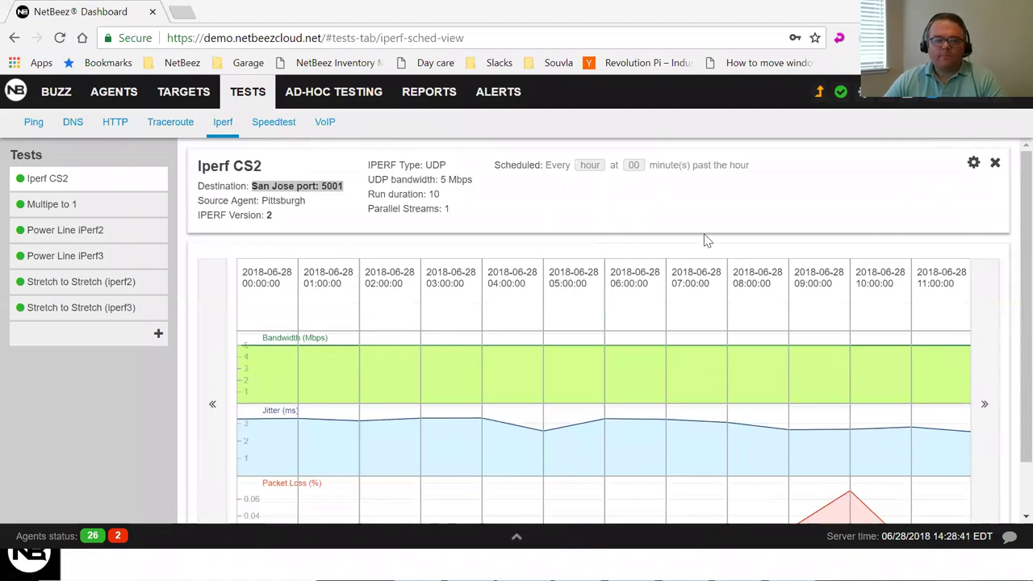
{"action": "left_click", "coordinate": [326, 97]}
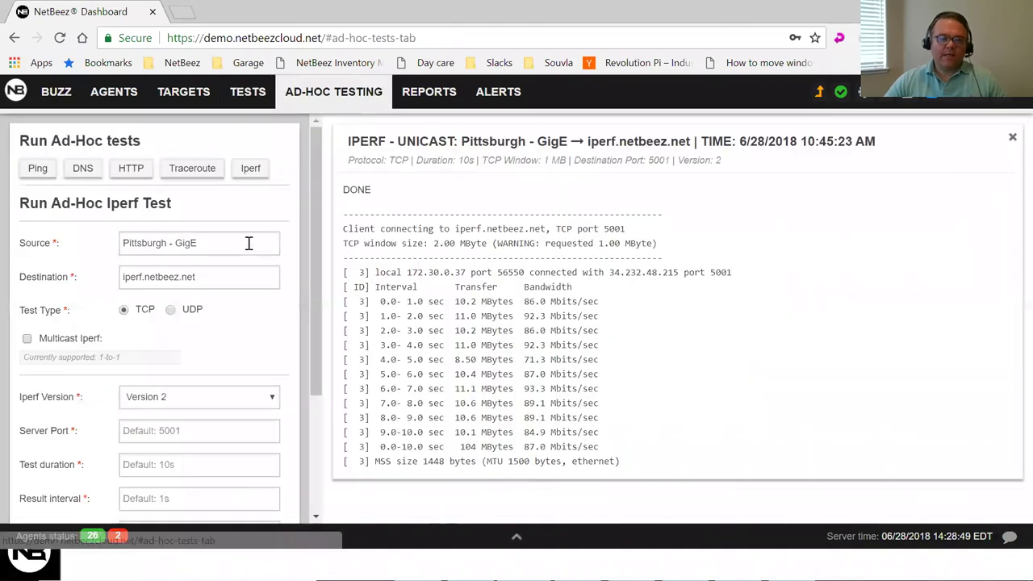
{"action": "left_click", "coordinate": [1013, 139]}
Set the ad-hoc iperf test's source to the Pittsburgh - GigE agent and its destination to iperf.netbeez.net.
{"action": "left_click", "coordinate": [61, 284]}
{"action": "key", "text": "BackSpace"}
{"action": "key", "text": "shift+Tab"}
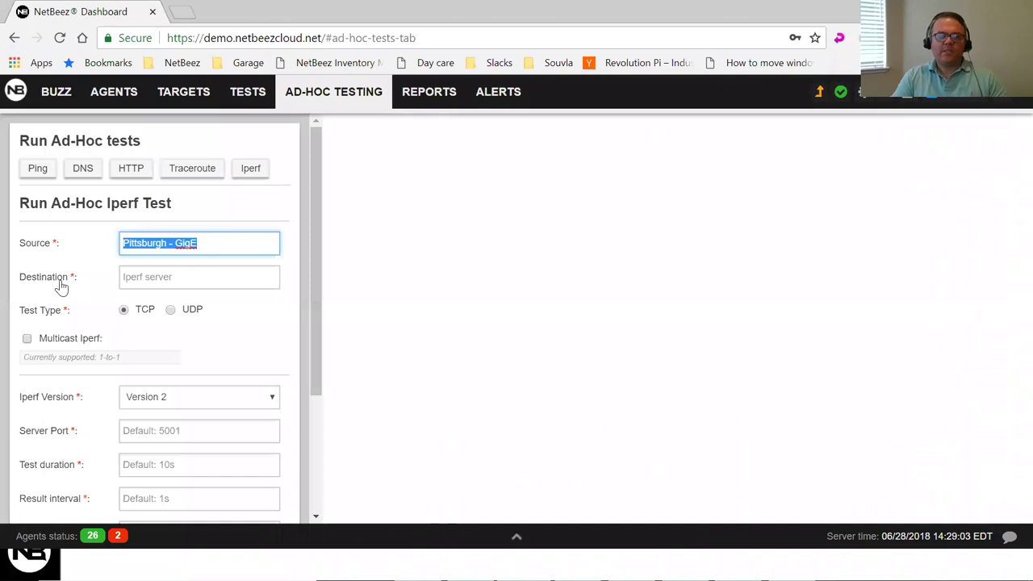
{"action": "type", "text": "pitts"}
{"action": "key", "text": "Down"}
{"action": "key", "text": "Down"}
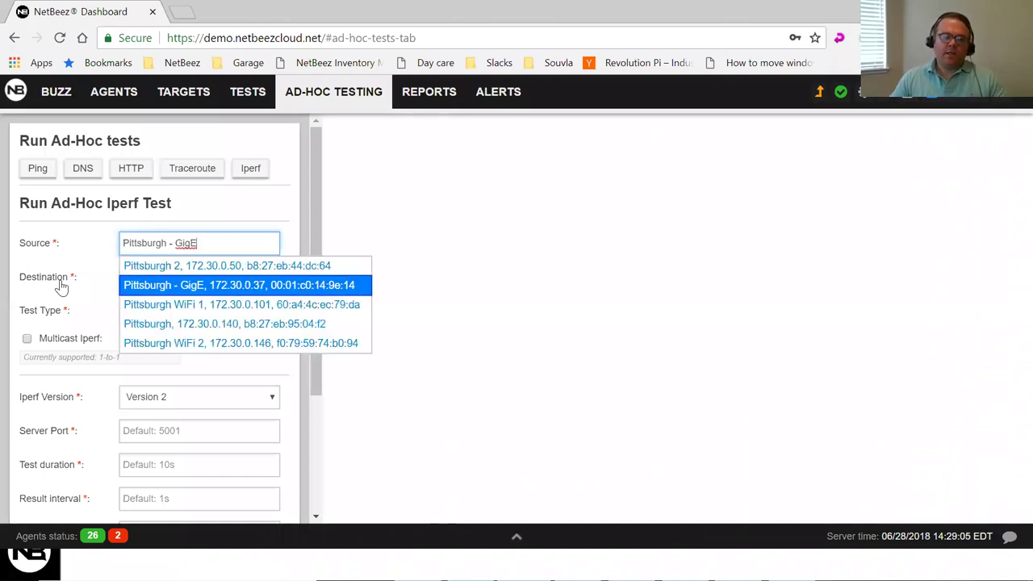
{"action": "key", "text": "Return"}
{"action": "key", "text": "Tab"}
{"action": "type", "text": "iperf"}
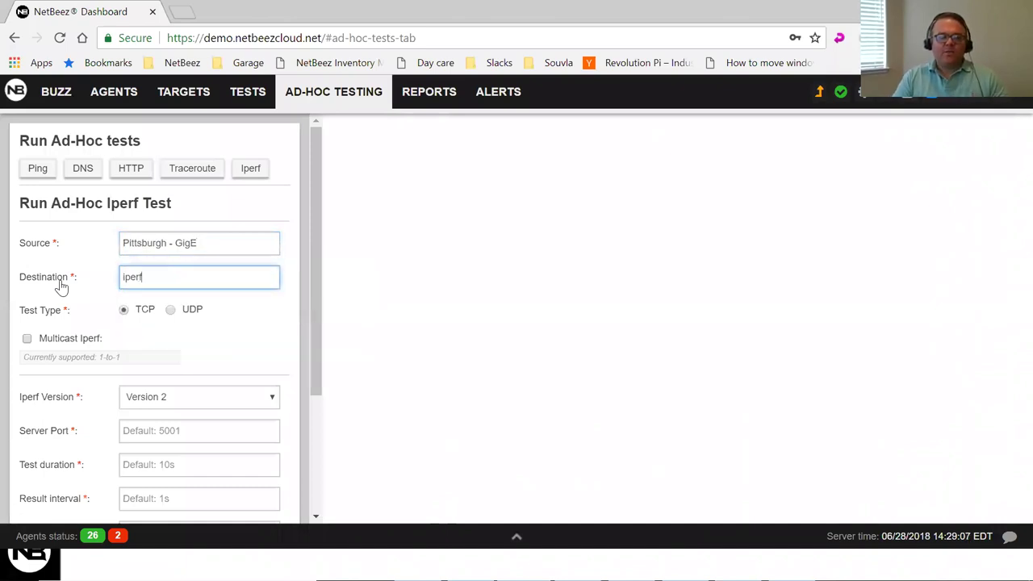
{"action": "type", "text": ".netbeez.net"}
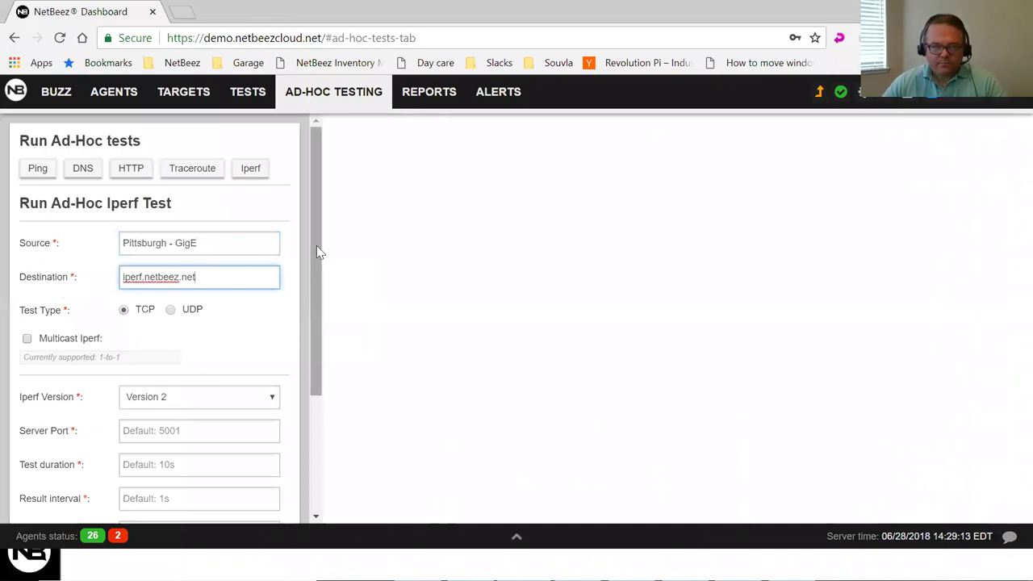
Run the ad-hoc TCP iperf test with version 2 and the default settings, and view its output.
{"action": "left_click_drag", "start_coordinate": [317, 245], "coordinate": [320, 438]}
{"action": "left_click", "coordinate": [271, 492]}
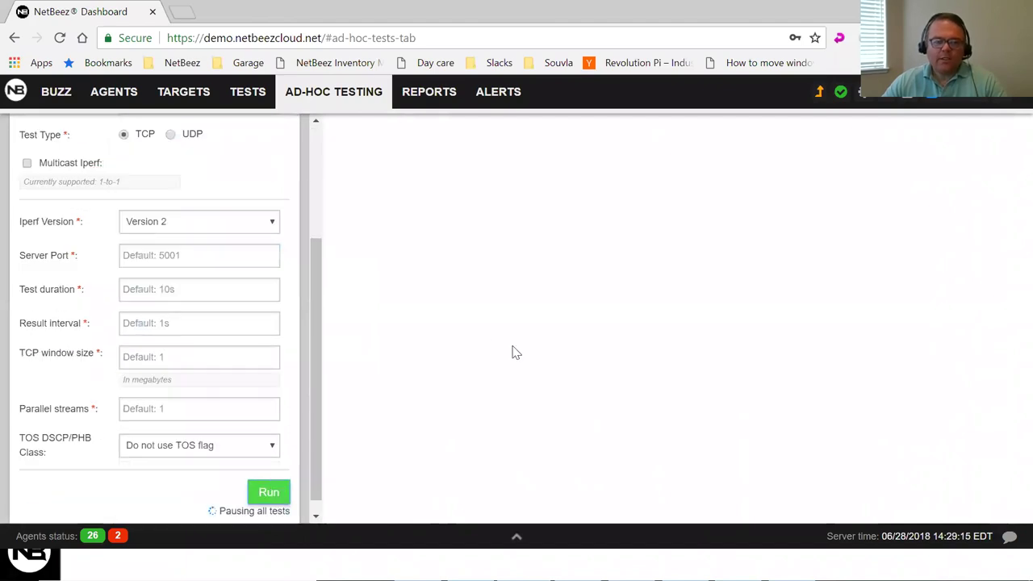
{"action": "left_click_drag", "start_coordinate": [319, 432], "coordinate": [261, 279]}
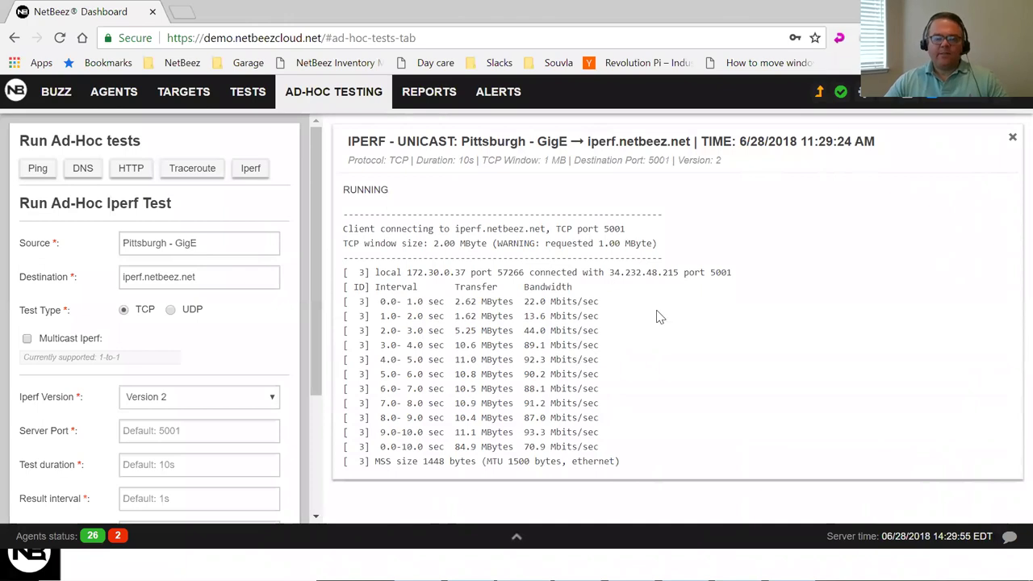
{"action": "key", "text": "alt+Tab"}
{"action": "key", "text": "Tab"}
{"action": "key", "text": "Tab"}
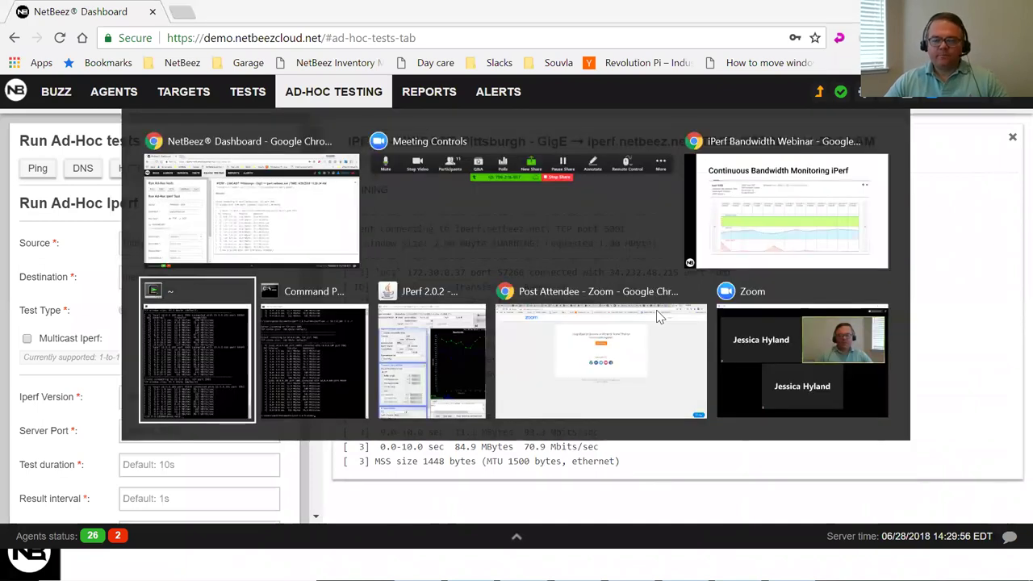
{"action": "key", "text": "Tab"}
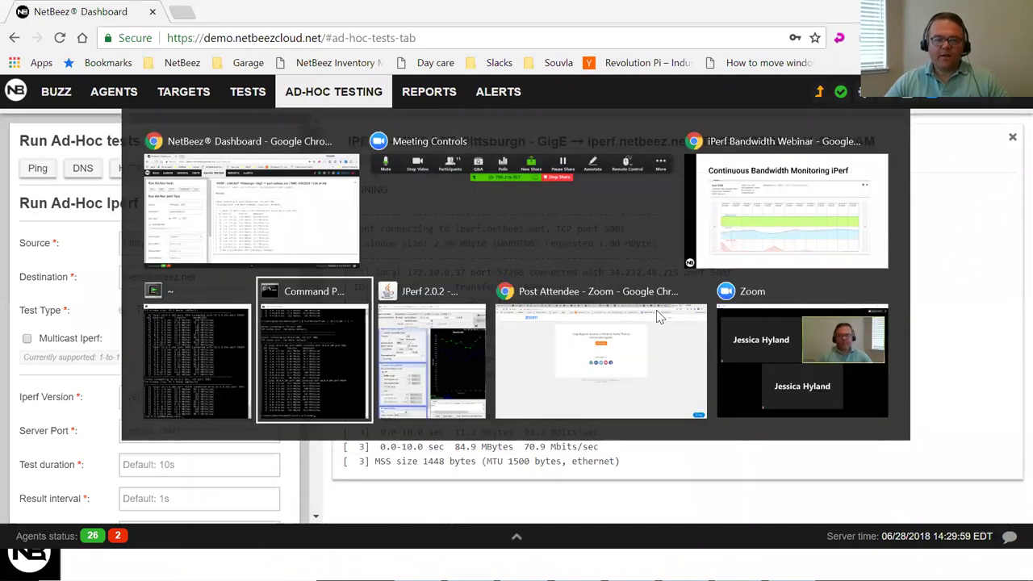
{"action": "key", "text": "Tab"}
{"action": "key", "text": "Tab"}
{"action": "key", "text": "Tab"}
{"action": "key", "text": "Tab"}
{"action": "key", "text": "Tab"}
{"action": "key", "text": "Tab"}
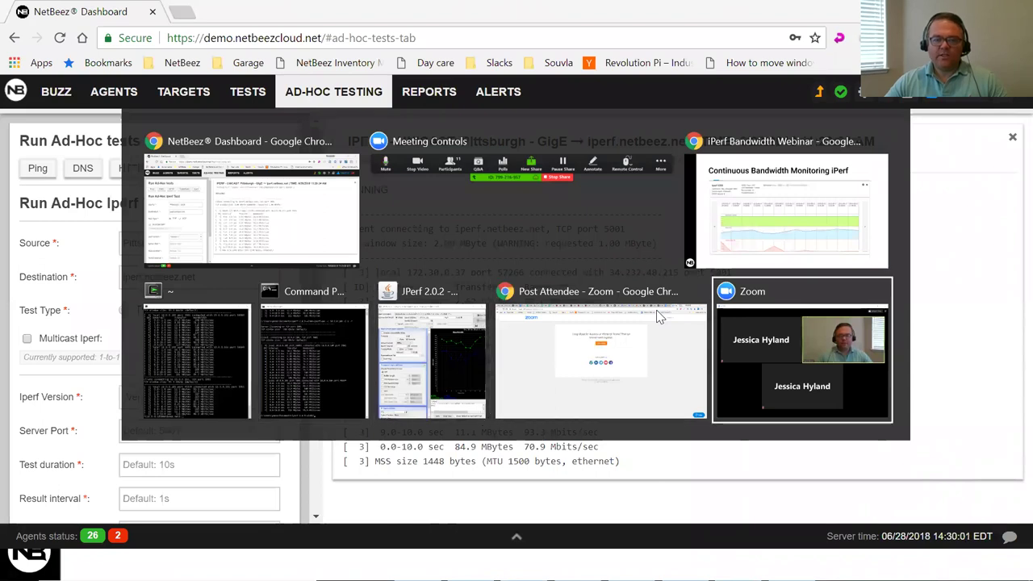
{"action": "key", "text": "Tab"}
{"action": "key", "text": "Tab"}
{"action": "key", "text": "Tab"}
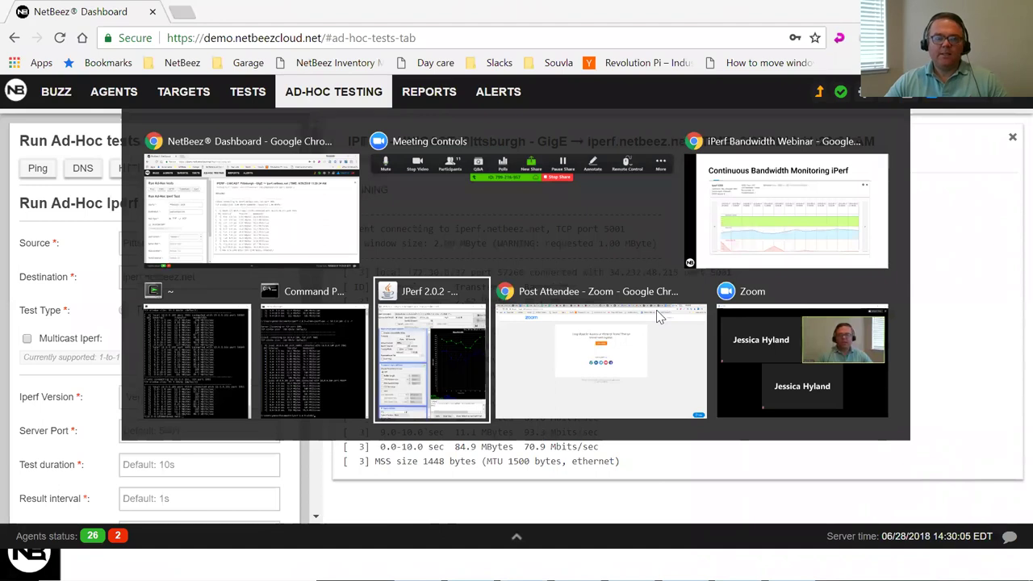
{"action": "left_click", "coordinate": [311, 215]}
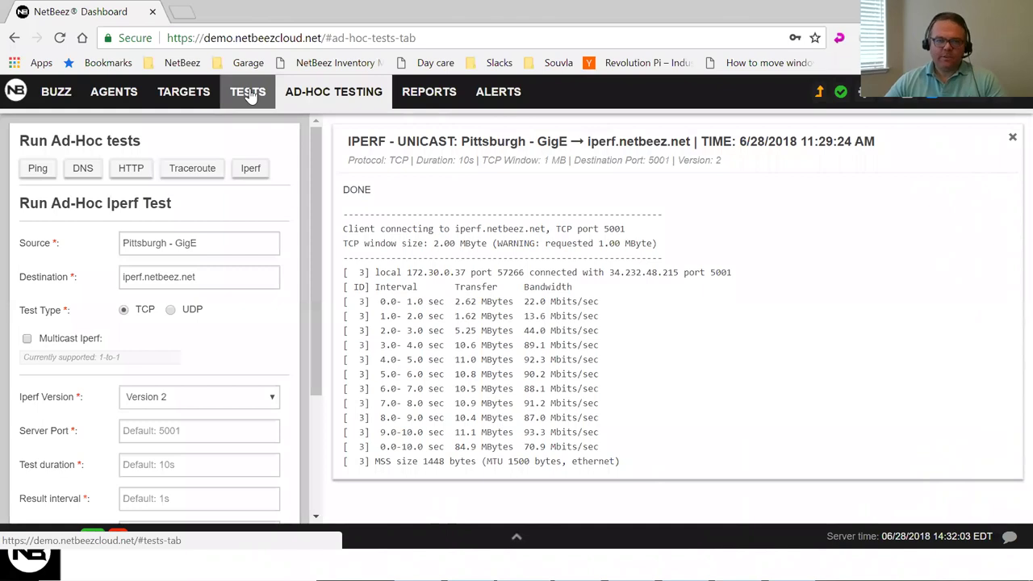
Switch to the iPerf Bandwidth Webinar presentation and return to the Test 3 slide on sending from the laptop to iperf.netbeez.net.
{"action": "key", "text": "alt+Tab"}
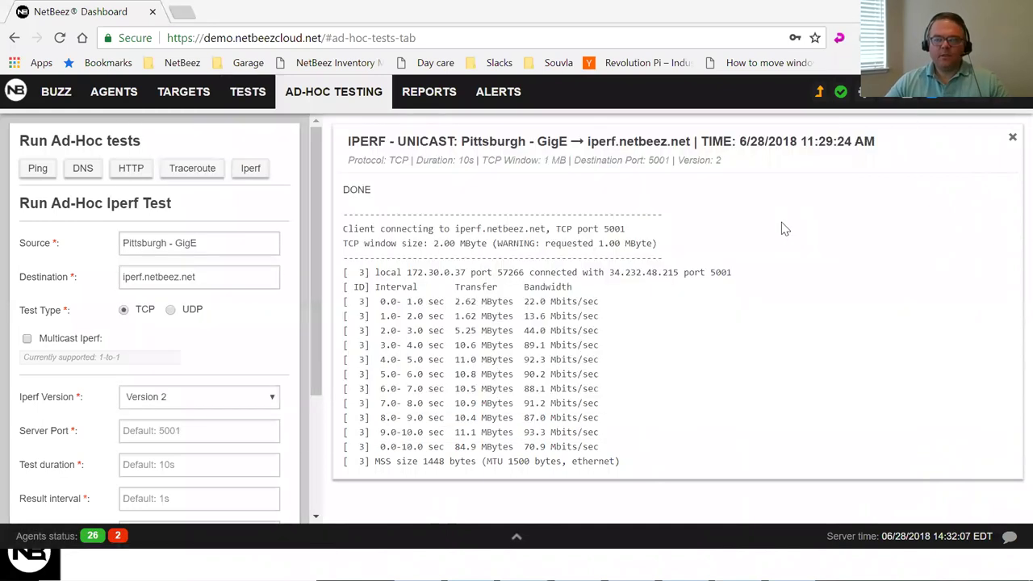
{"action": "key", "text": "alt+Tab"}
{"action": "left_click", "coordinate": [781, 222]}
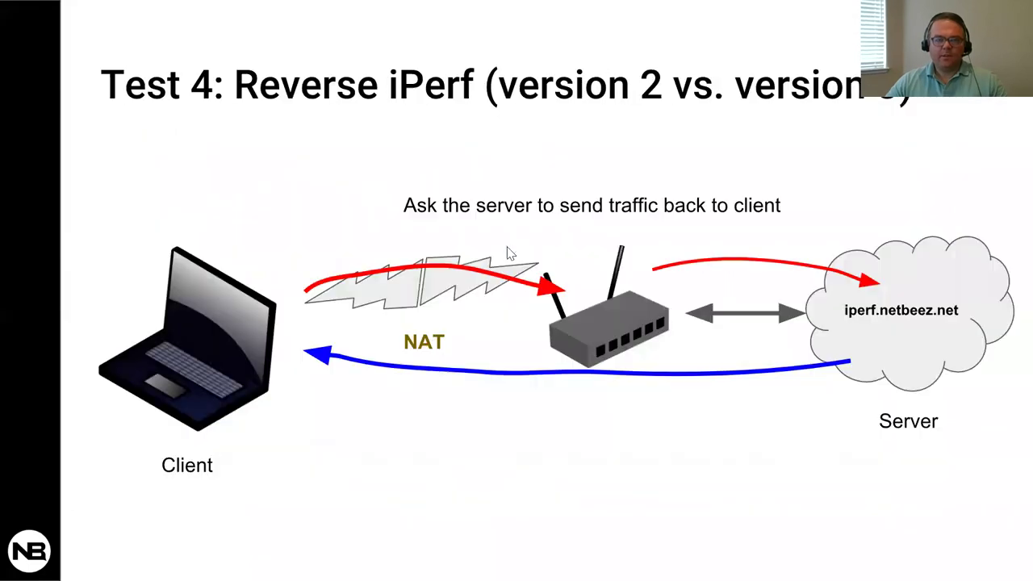
{"action": "key", "text": "Left"}
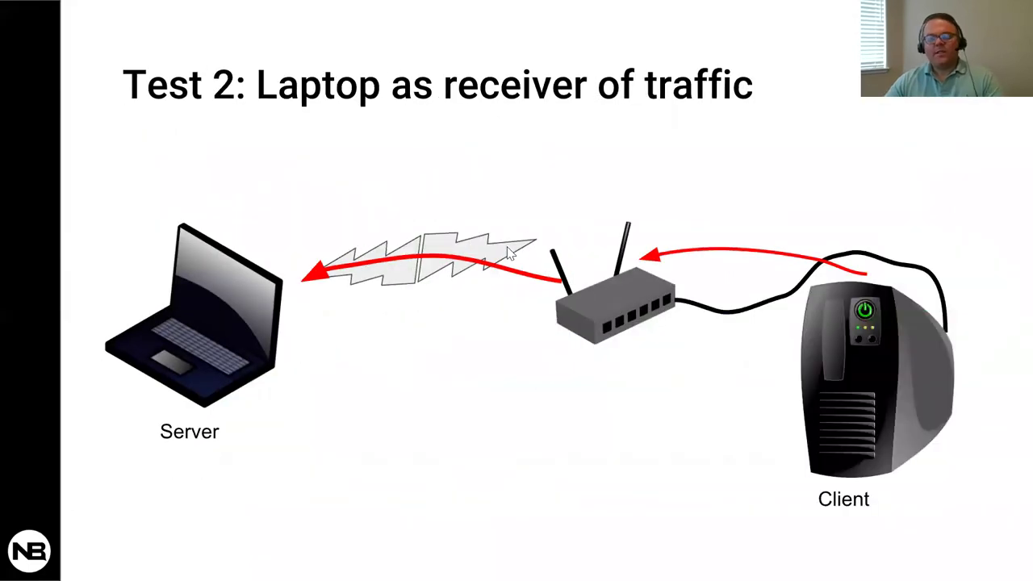
{"action": "key", "text": "Right"}
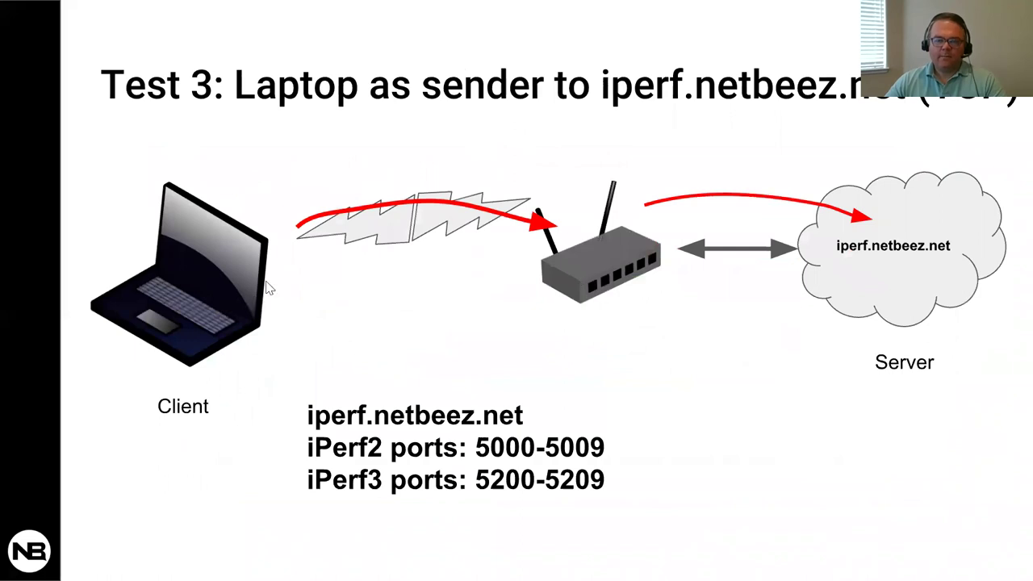